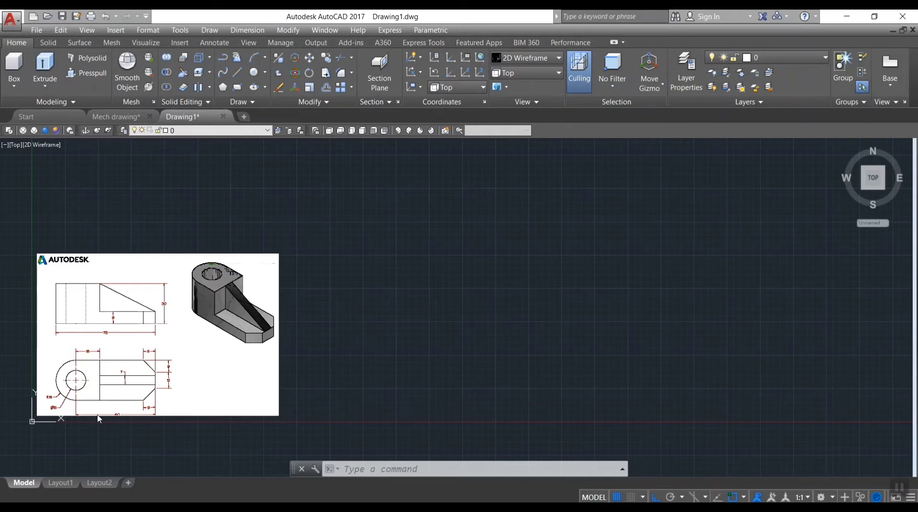
Step: Start a line with Ortho on: a 60-unit bottom edge, then a 6-unit vertical segment
{"action": "scroll", "coordinate": [138, 419], "scroll_direction": "up", "scroll_amount": 2}
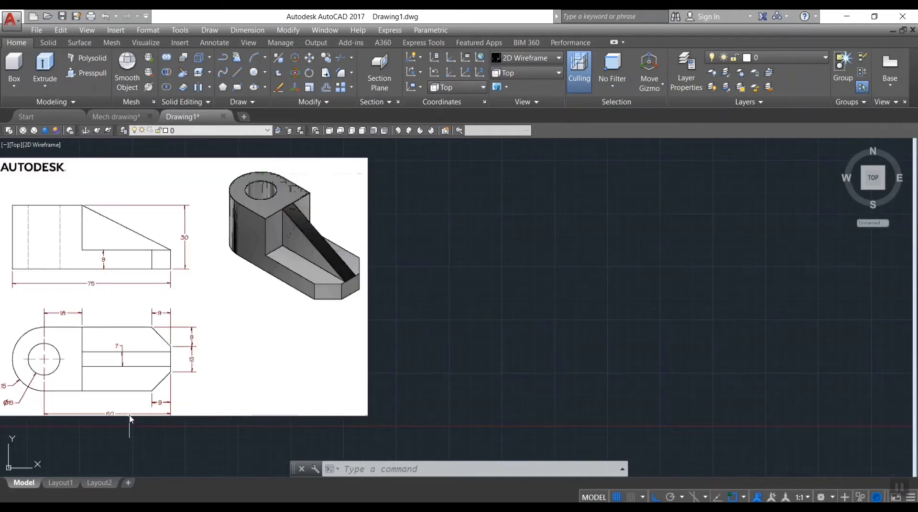
{"action": "scroll", "coordinate": [134, 411], "scroll_direction": "down", "scroll_amount": 2}
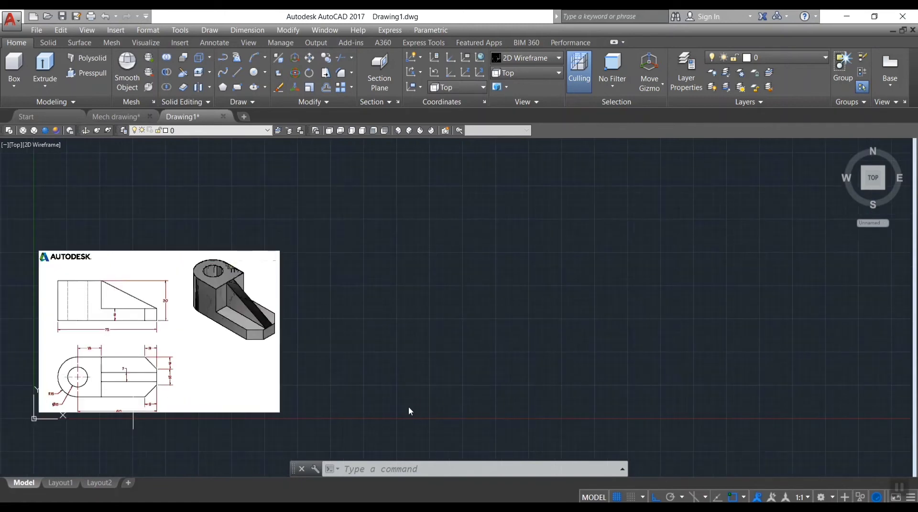
{"action": "left_click", "coordinate": [375, 466]}
{"action": "type", "text": "l"}
{"action": "key", "text": "Return"}
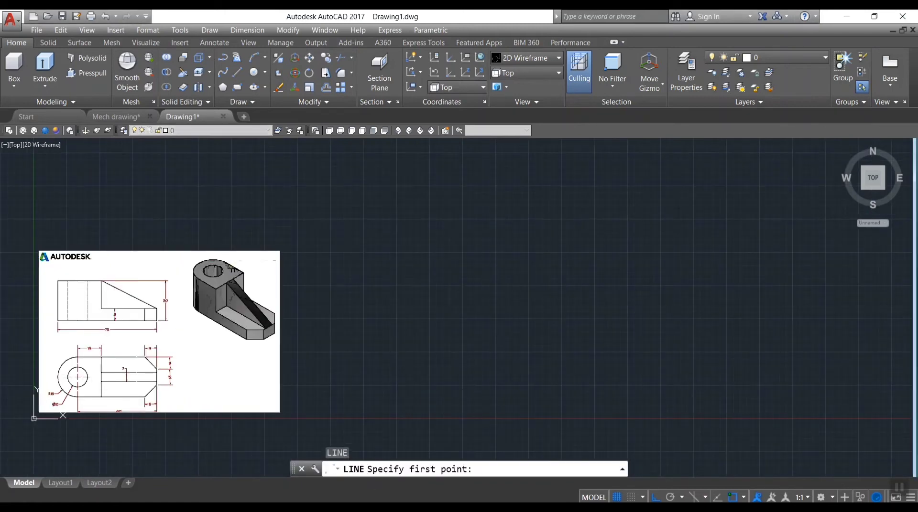
{"action": "left_click", "coordinate": [427, 335]}
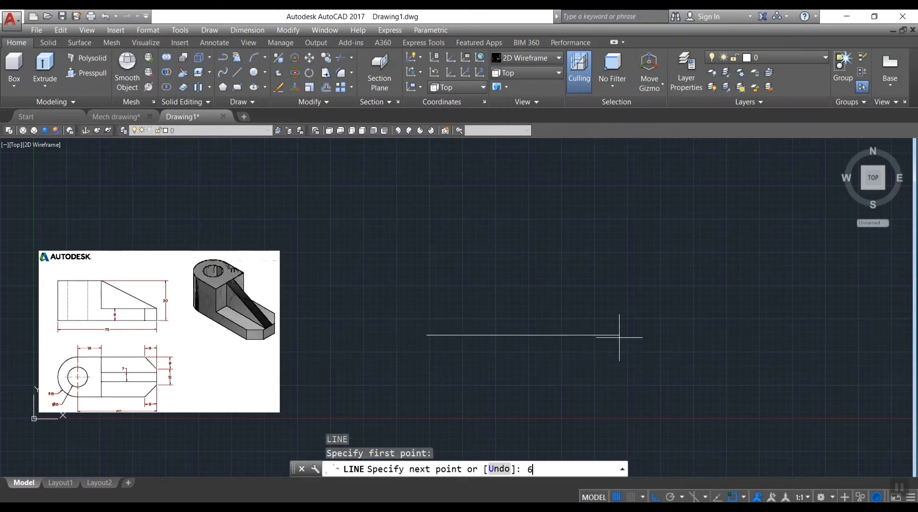
{"action": "type", "text": "60"}
{"action": "key", "text": "Return"}
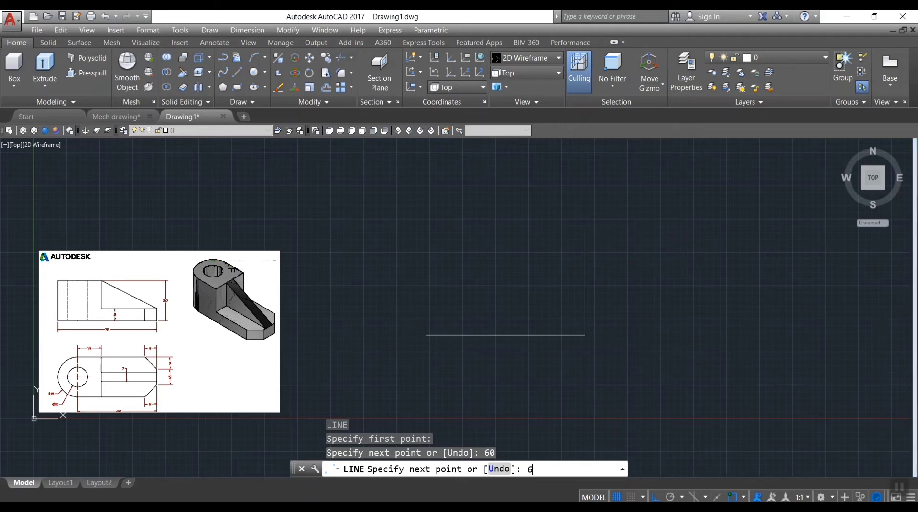
{"action": "key", "text": "Return"}
Step: Continue with a 9-unit vertical segment, a 9-unit segment left, and a diagonal to the corner
{"action": "scroll", "coordinate": [557, 280], "scroll_direction": "up", "scroll_amount": 2}
{"action": "scroll", "coordinate": [555, 282], "scroll_direction": "down", "scroll_amount": 4}
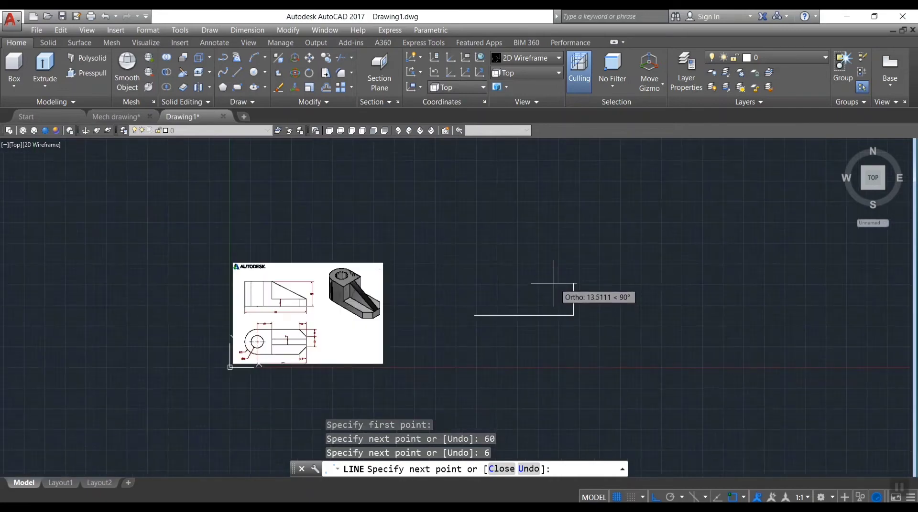
{"action": "scroll", "coordinate": [290, 330], "scroll_direction": "up", "scroll_amount": 6}
{"action": "scroll", "coordinate": [497, 324], "scroll_direction": "down", "scroll_amount": 5}
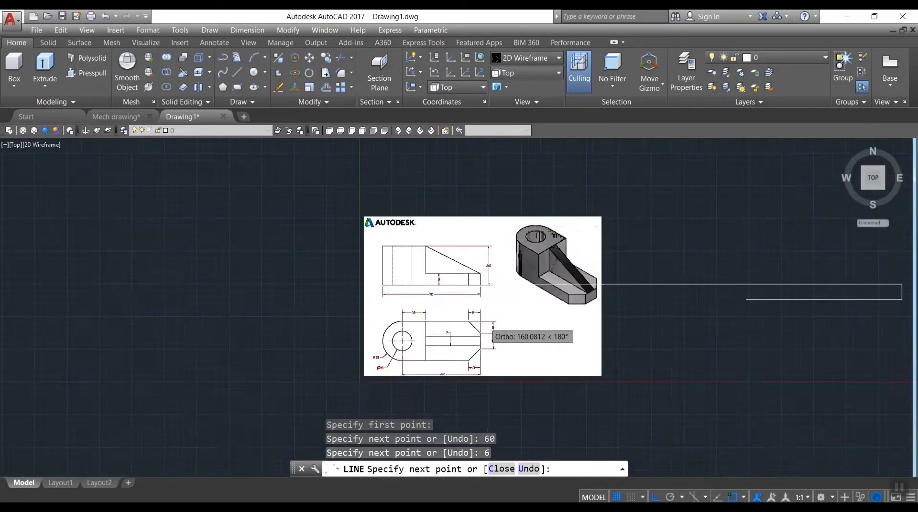
{"action": "scroll", "coordinate": [731, 307], "scroll_direction": "up", "scroll_amount": 3}
{"action": "scroll", "coordinate": [732, 311], "scroll_direction": "down", "scroll_amount": 3}
{"action": "type", "text": "9"}
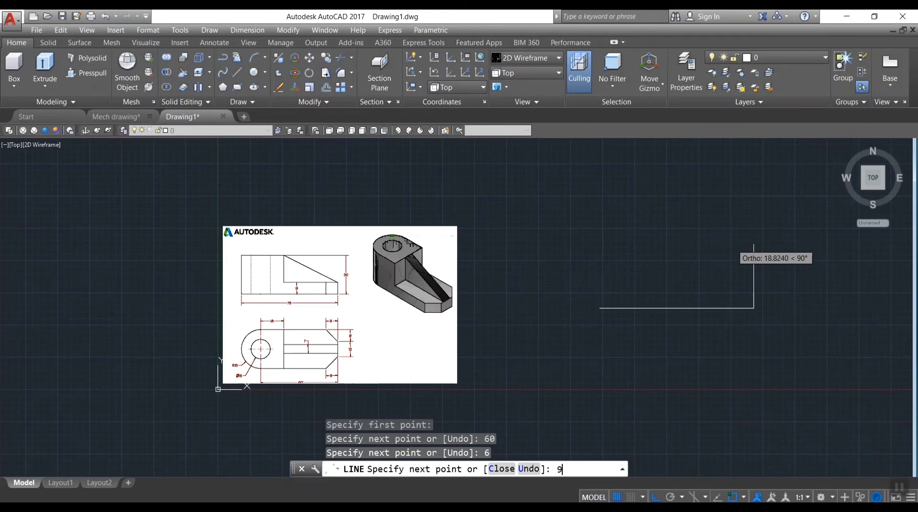
{"action": "key", "text": "Return"}
{"action": "type", "text": "9"}
{"action": "key", "text": "Return"}
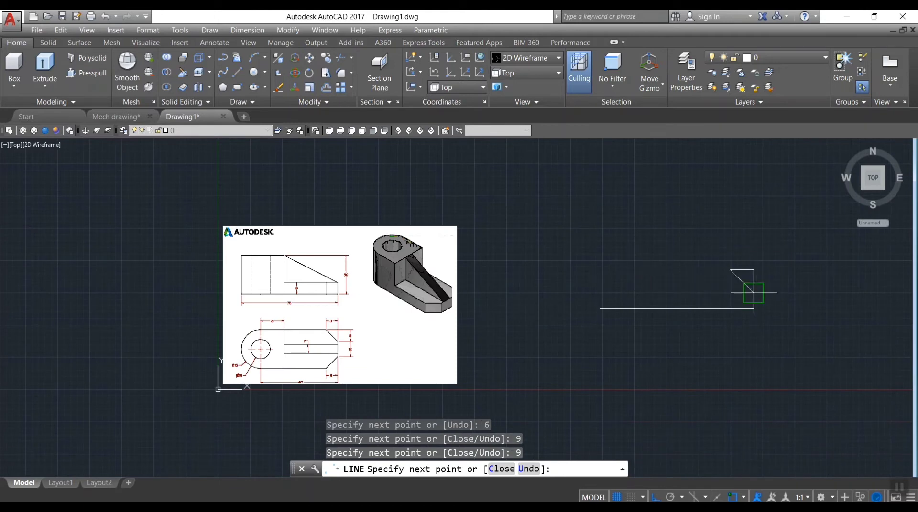
{"action": "scroll", "coordinate": [753, 293], "scroll_direction": "up", "scroll_amount": 3}
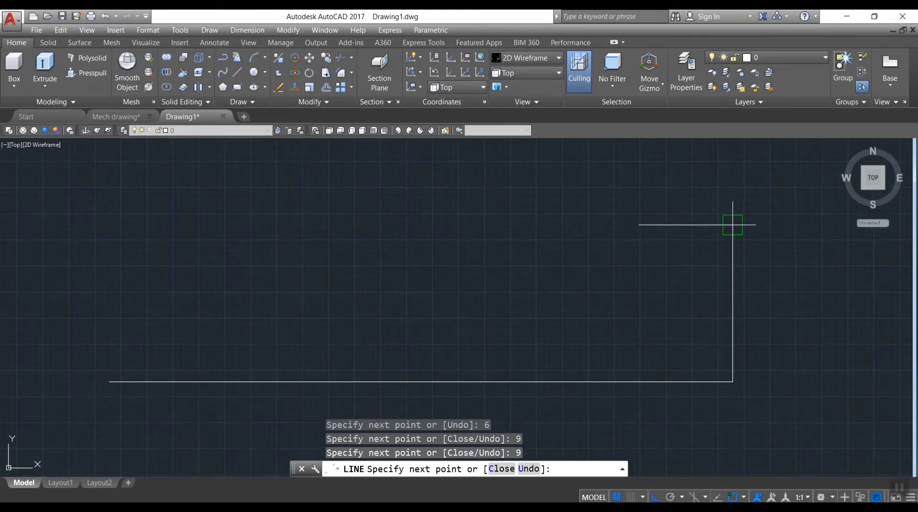
{"action": "left_click", "coordinate": [732, 319]}
{"action": "key", "text": "Return"}
Step: Erase the stray top and right segments with a crossing selection
{"action": "left_click", "coordinate": [784, 262]}
{"action": "left_click", "coordinate": [731, 203]}
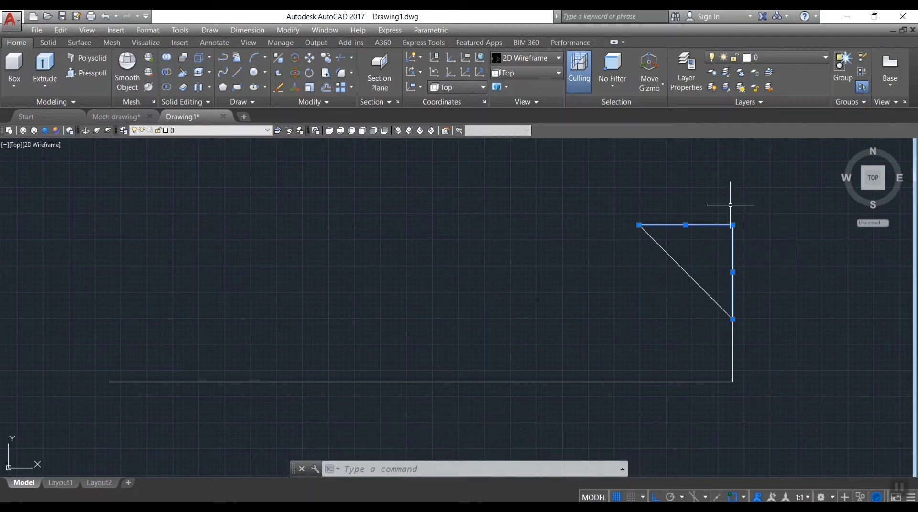
{"action": "key", "text": "Delete"}
{"action": "scroll", "coordinate": [713, 215], "scroll_direction": "down", "scroll_amount": 3}
{"action": "middle_click_drag", "start_coordinate": [713, 215], "coordinate": [828, 215]}
{"action": "scroll", "coordinate": [480, 239], "scroll_direction": "up", "scroll_amount": 2}
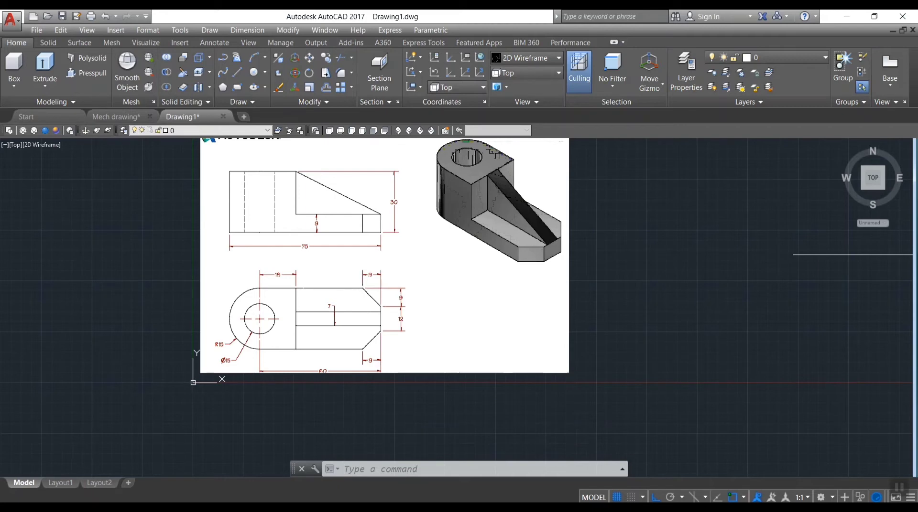
Step: Draw the top edge left from the chamfer's upper end, then down to the bottom-left corner
{"action": "scroll", "coordinate": [475, 234], "scroll_direction": "down", "scroll_amount": 4}
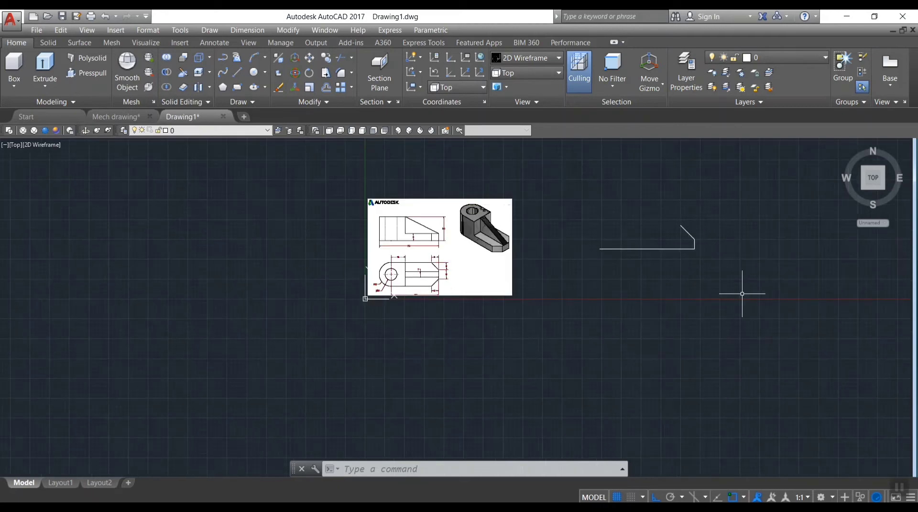
{"action": "type", "text": "l"}
{"action": "key", "text": "Return"}
{"action": "left_click", "coordinate": [673, 220]}
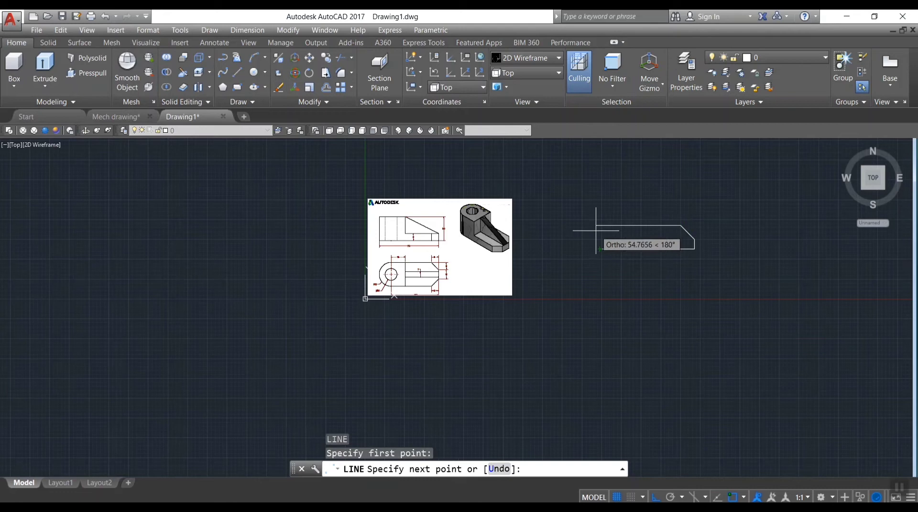
{"action": "scroll", "coordinate": [597, 225], "scroll_direction": "up", "scroll_amount": 4}
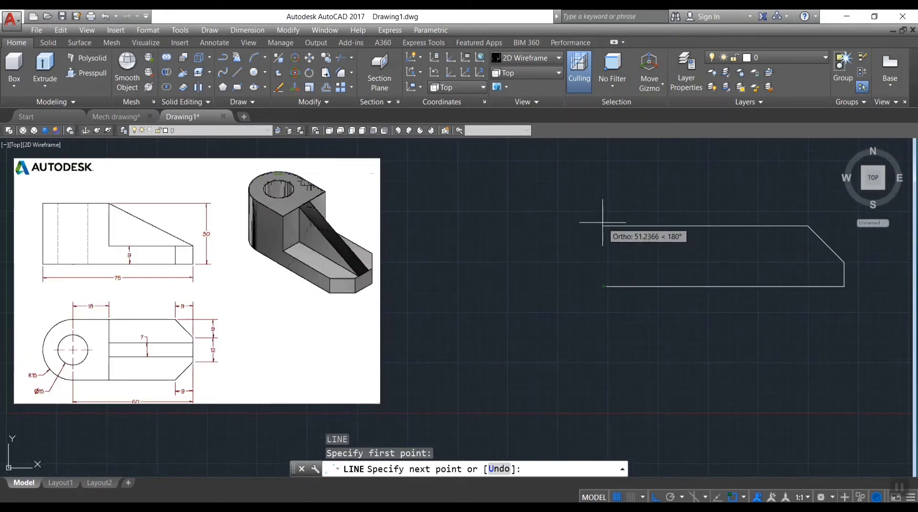
{"action": "left_click", "coordinate": [602, 225]}
{"action": "left_click", "coordinate": [602, 287]}
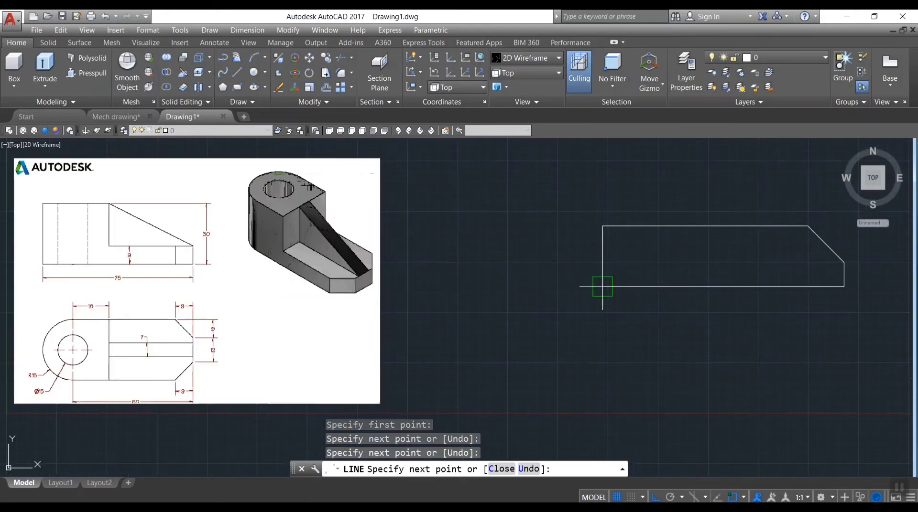
{"action": "key", "text": "Return"}
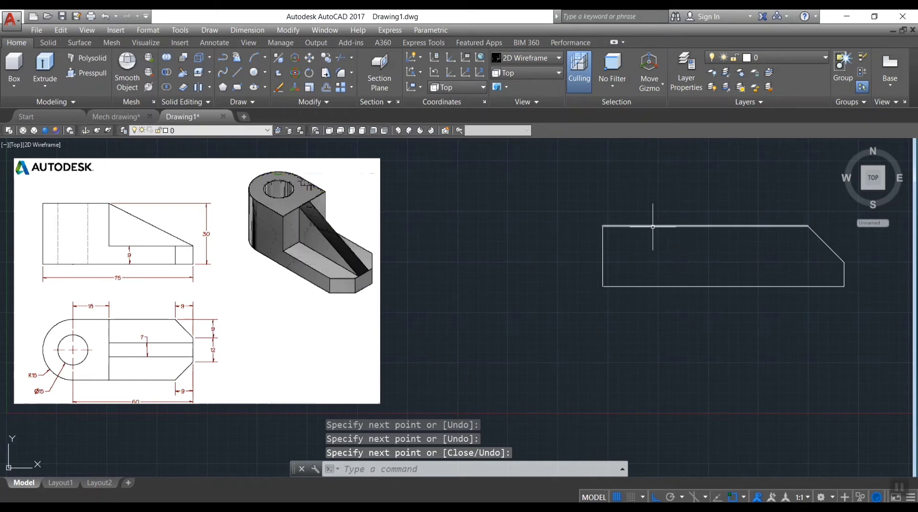
{"action": "scroll", "coordinate": [716, 270], "scroll_direction": "down", "scroll_amount": 2}
{"action": "scroll", "coordinate": [663, 209], "scroll_direction": "up", "scroll_amount": 4}
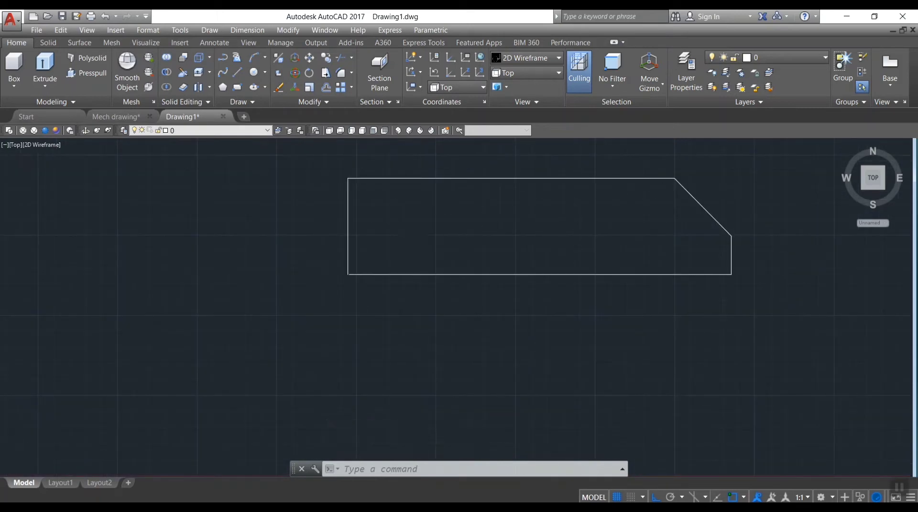
{"action": "scroll", "coordinate": [365, 229], "scroll_direction": "down", "scroll_amount": 3}
Step: Move the outline's left edge 18 units to the right
{"action": "left_click", "coordinate": [365, 220]}
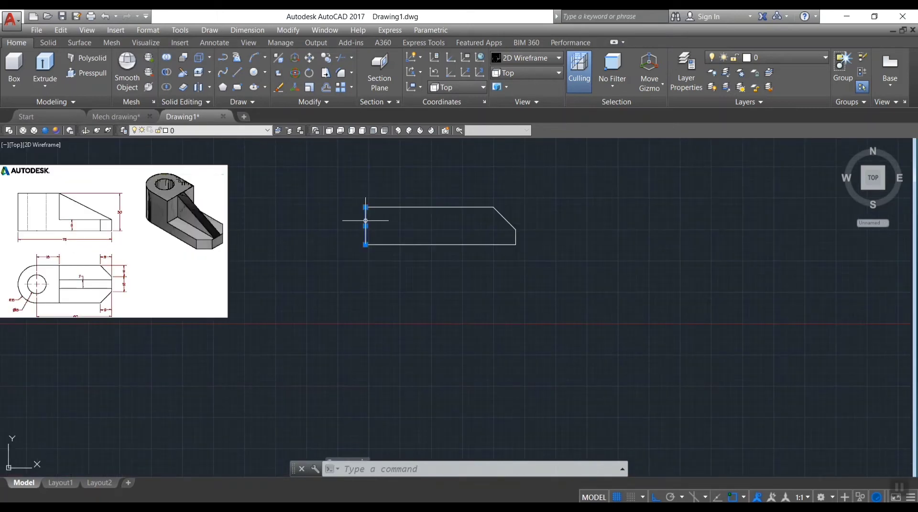
{"action": "type", "text": "M"}
{"action": "key", "text": "Return"}
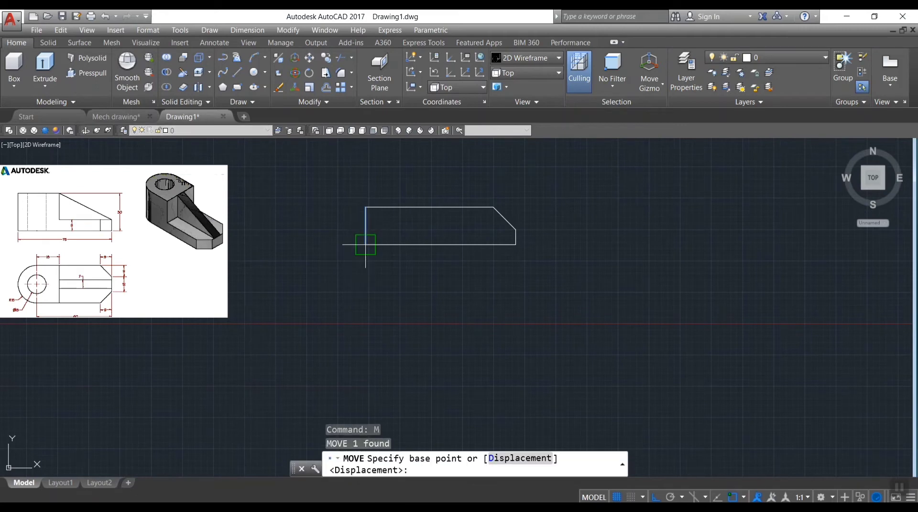
{"action": "left_click", "coordinate": [366, 244]}
{"action": "type", "text": "18"}
{"action": "key", "text": "Return"}
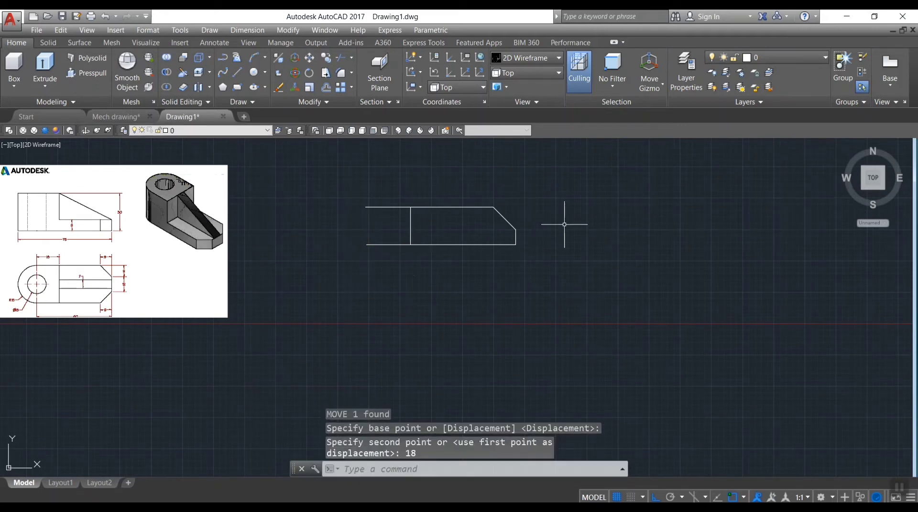
{"action": "key", "text": "Return"}
{"action": "key", "text": "Escape"}
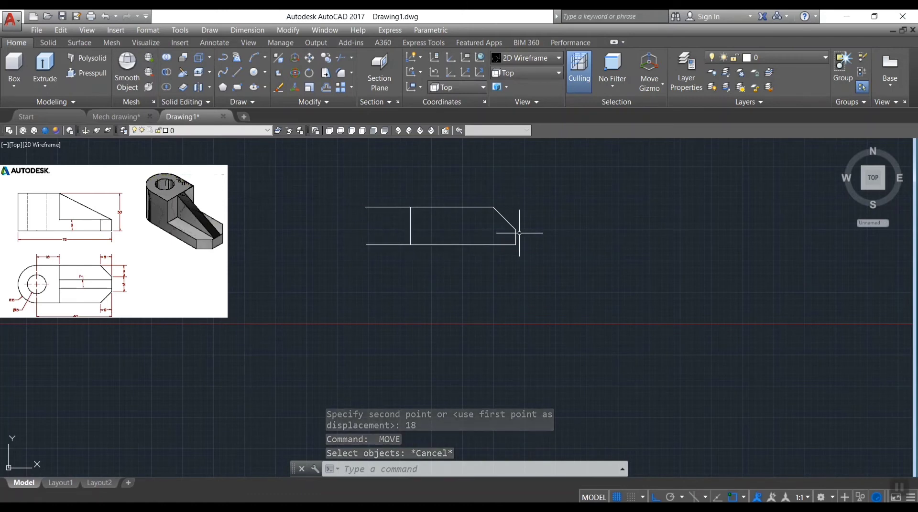
Step: Mirror the top edge and chamfer about the middle line, keeping the originals
{"action": "left_click", "coordinate": [538, 241]}
{"action": "left_click", "coordinate": [481, 194]}
{"action": "type", "text": "mi"}
{"action": "key", "text": "Return"}
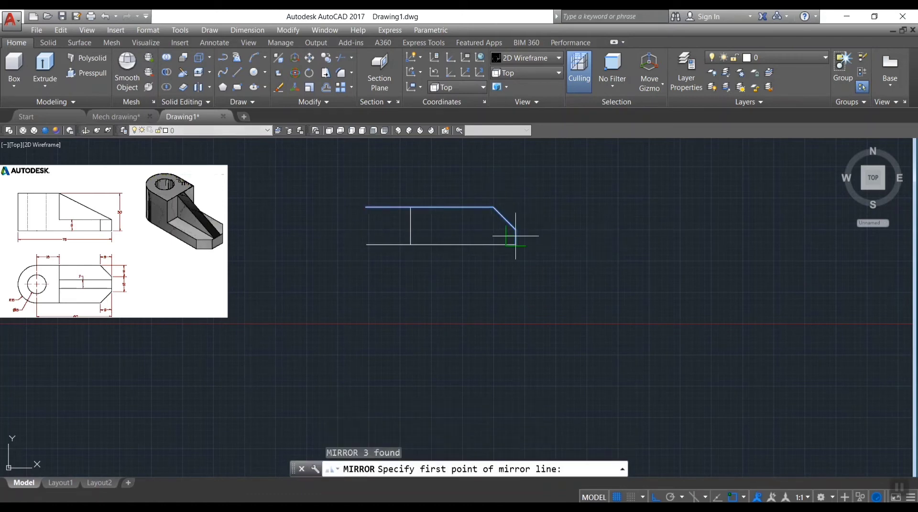
{"action": "left_click", "coordinate": [516, 245]}
{"action": "left_click", "coordinate": [369, 245]}
{"action": "key", "text": "Return"}
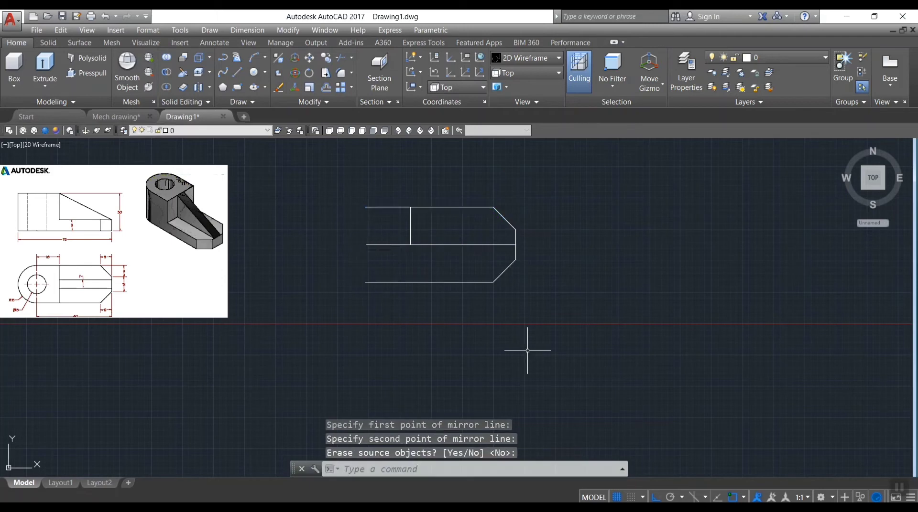
Step: Extend the inner vertical line down to the bottom edge
{"action": "type", "text": "ex"}
{"action": "key", "text": "Return"}
{"action": "key", "text": "Return"}
{"action": "left_click", "coordinate": [408, 227]}
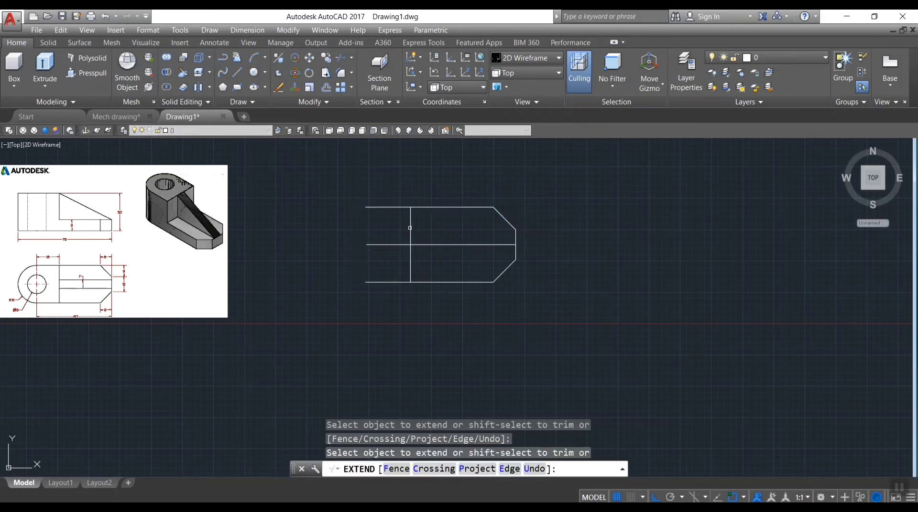
{"action": "key", "text": "Escape"}
{"action": "scroll", "coordinate": [406, 251], "scroll_direction": "up", "scroll_amount": 2}
Step: Trim the left-end lines using the inner vertical line as cutting edge
{"action": "type", "text": "tr"}
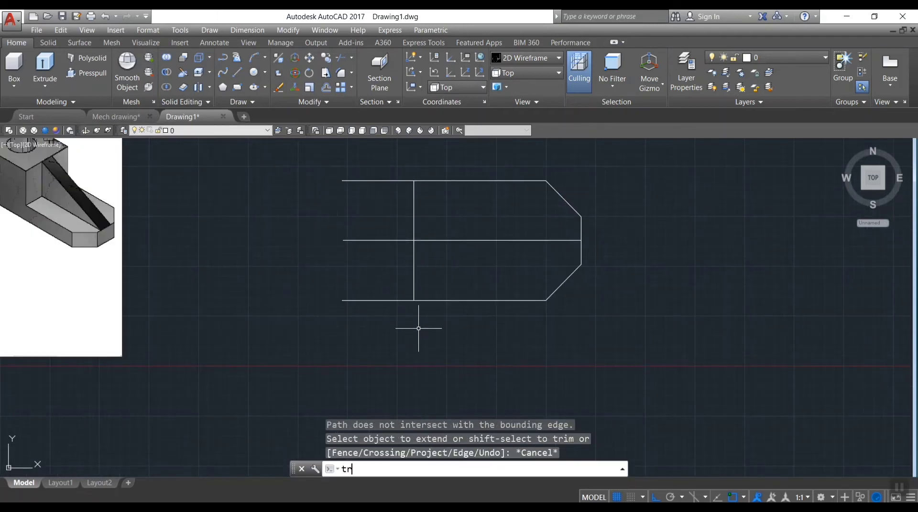
{"action": "key", "text": "Return"}
{"action": "left_click", "coordinate": [414, 253]}
{"action": "key", "text": "Return"}
{"action": "left_click", "coordinate": [403, 272]}
{"action": "left_click", "coordinate": [367, 218]}
{"action": "scroll", "coordinate": [367, 219], "scroll_direction": "down", "scroll_amount": 3}
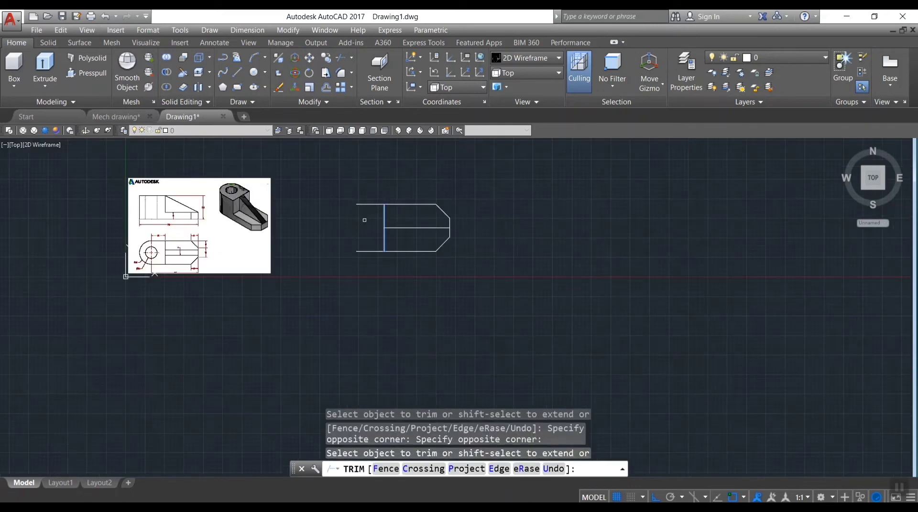
{"action": "key", "text": "Escape"}
{"action": "scroll", "coordinate": [412, 225], "scroll_direction": "up", "scroll_amount": 3}
Step: Offset the middle line 3.5 units both above and below
{"action": "type", "text": "o"}
{"action": "key", "text": "Return"}
{"action": "scroll", "coordinate": [356, 337], "scroll_direction": "down", "scroll_amount": 4}
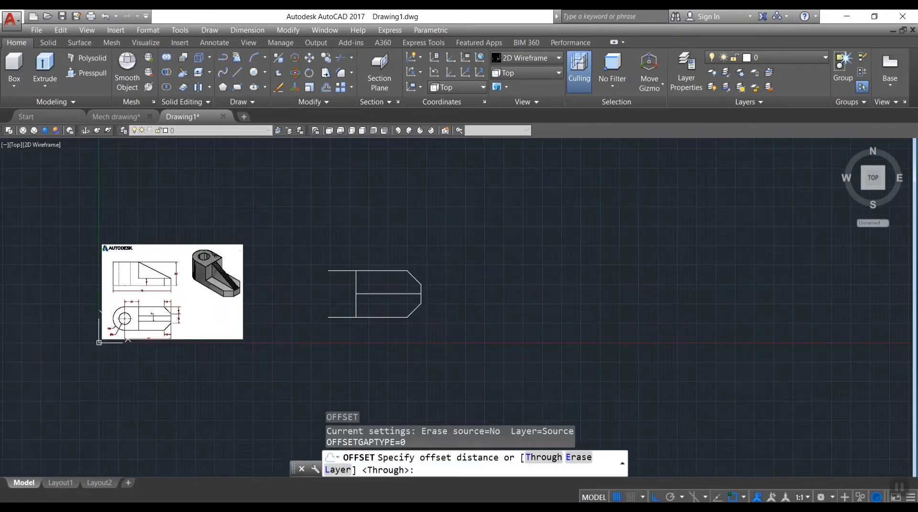
{"action": "scroll", "coordinate": [72, 310], "scroll_direction": "up", "scroll_amount": 4}
{"action": "scroll", "coordinate": [472, 271], "scroll_direction": "down", "scroll_amount": 5}
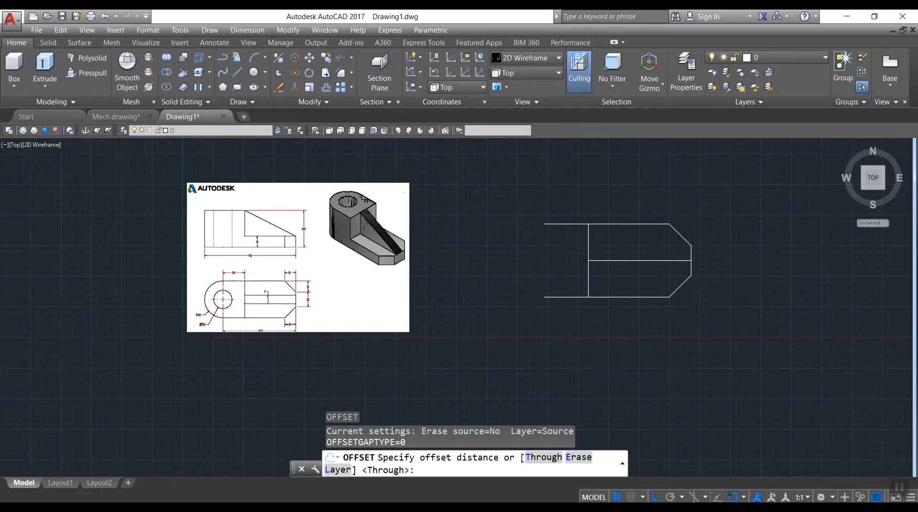
{"action": "scroll", "coordinate": [680, 253], "scroll_direction": "up", "scroll_amount": 4}
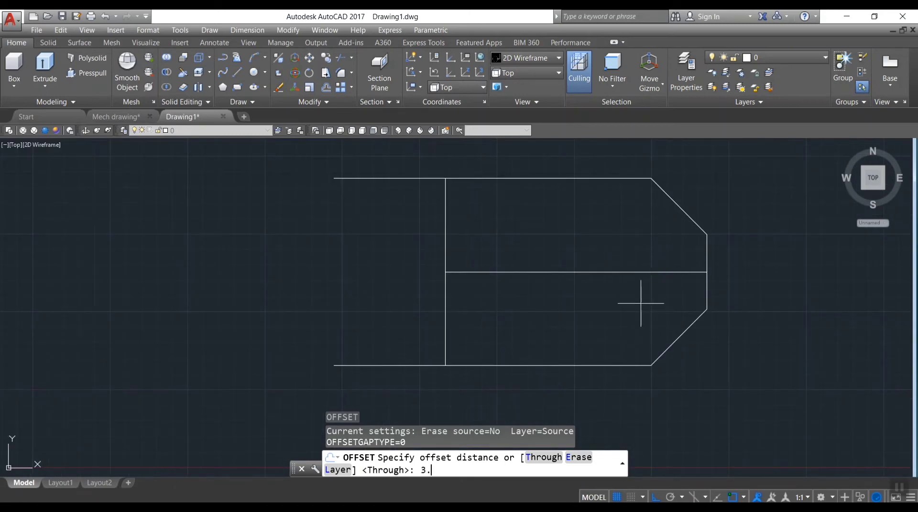
{"action": "type", "text": "3.5"}
{"action": "key", "text": "Return"}
{"action": "left_click", "coordinate": [599, 273]}
{"action": "left_click", "coordinate": [594, 229]}
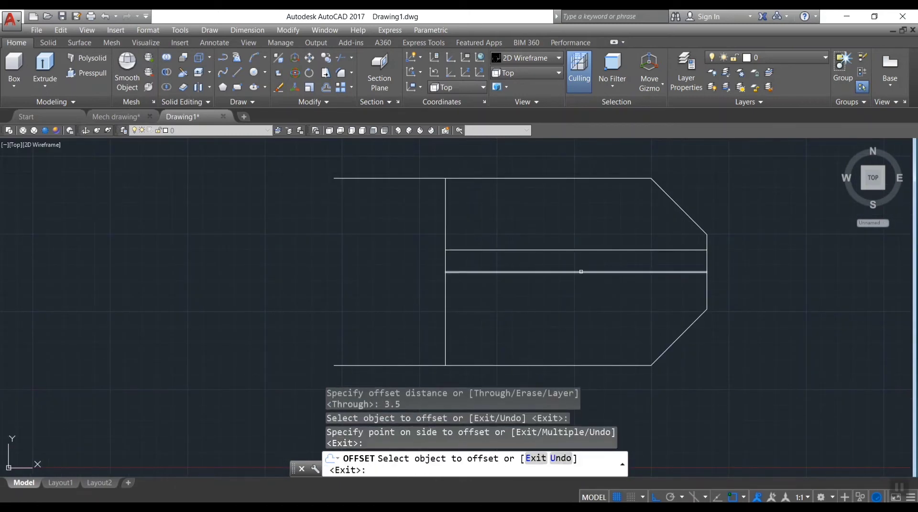
{"action": "left_click", "coordinate": [581, 272]}
{"action": "left_click", "coordinate": [578, 305]}
{"action": "scroll", "coordinate": [531, 270], "scroll_direction": "down", "scroll_amount": 4}
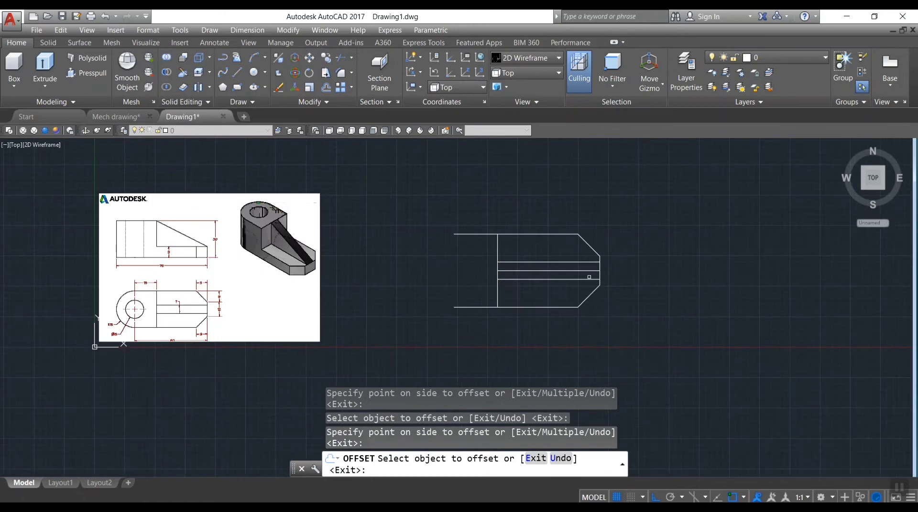
{"action": "key", "text": "Escape"}
Step: Erase the original middle line
{"action": "left_click", "coordinate": [574, 271]}
{"action": "key", "text": "Delete"}
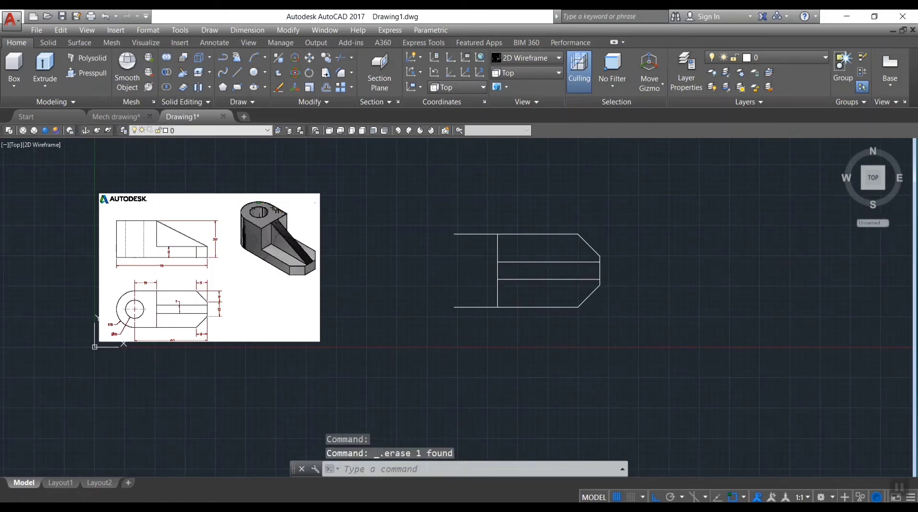
{"action": "scroll", "coordinate": [126, 299], "scroll_direction": "up", "scroll_amount": 6}
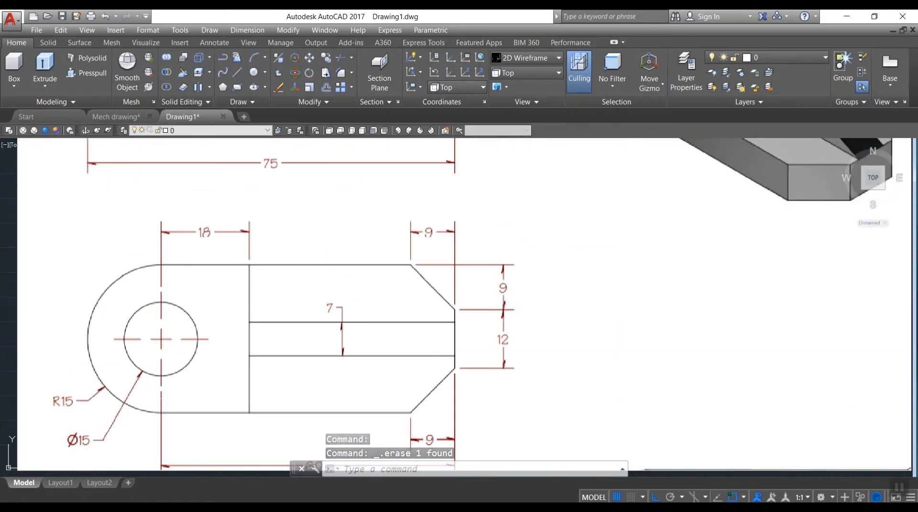
Step: Close the left end with a start-end-radius arc of radius 15 between the top and bottom lines
{"action": "left_click", "coordinate": [266, 58]}
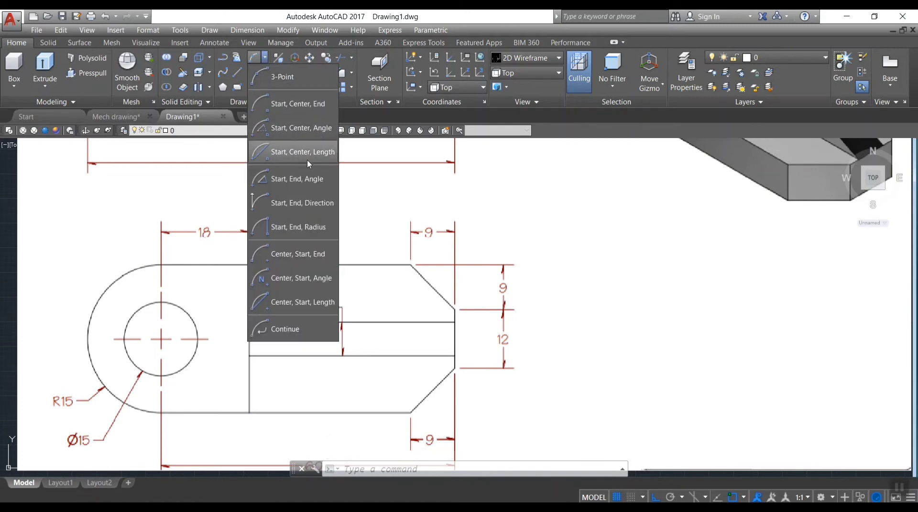
{"action": "left_click", "coordinate": [321, 233]}
{"action": "scroll", "coordinate": [671, 221], "scroll_direction": "down", "scroll_amount": 8}
{"action": "scroll", "coordinate": [717, 220], "scroll_direction": "up", "scroll_amount": 4}
{"action": "left_click", "coordinate": [767, 221]}
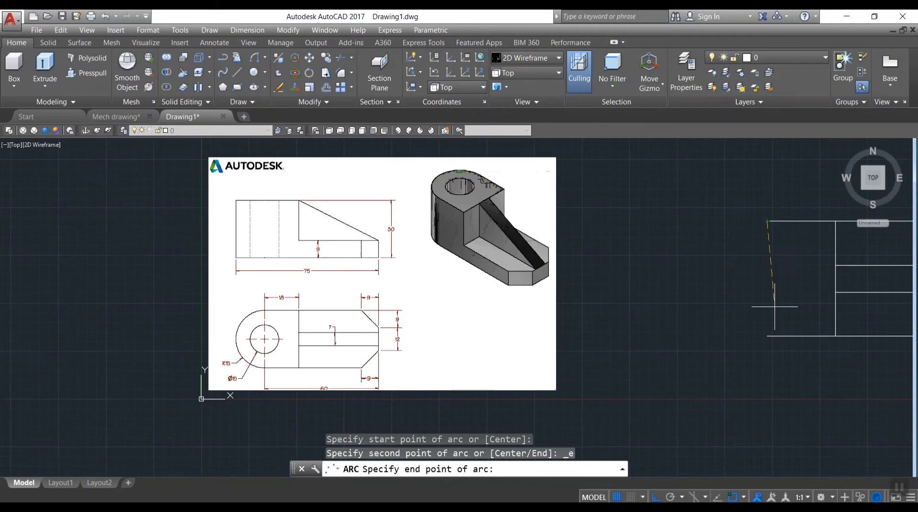
{"action": "left_click", "coordinate": [767, 336]}
{"action": "type", "text": "15"}
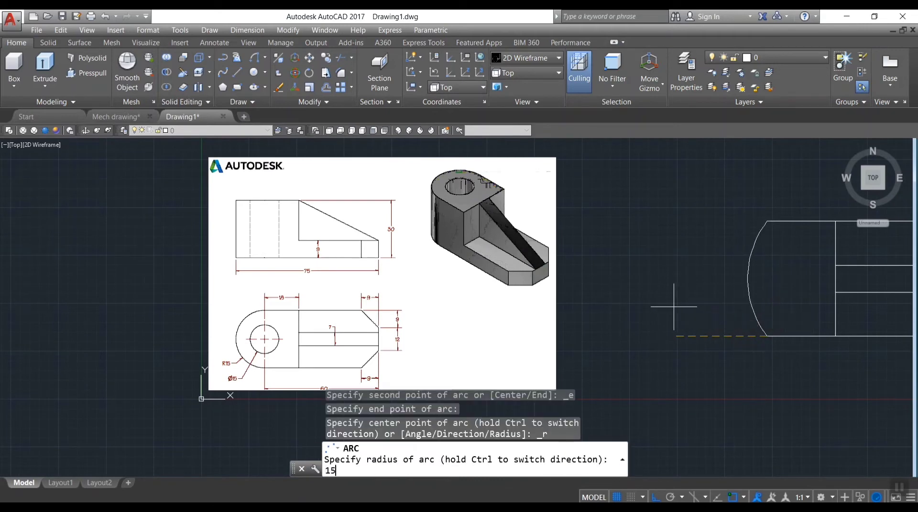
{"action": "key", "text": "Return"}
{"action": "scroll", "coordinate": [797, 244], "scroll_direction": "down", "scroll_amount": 1}
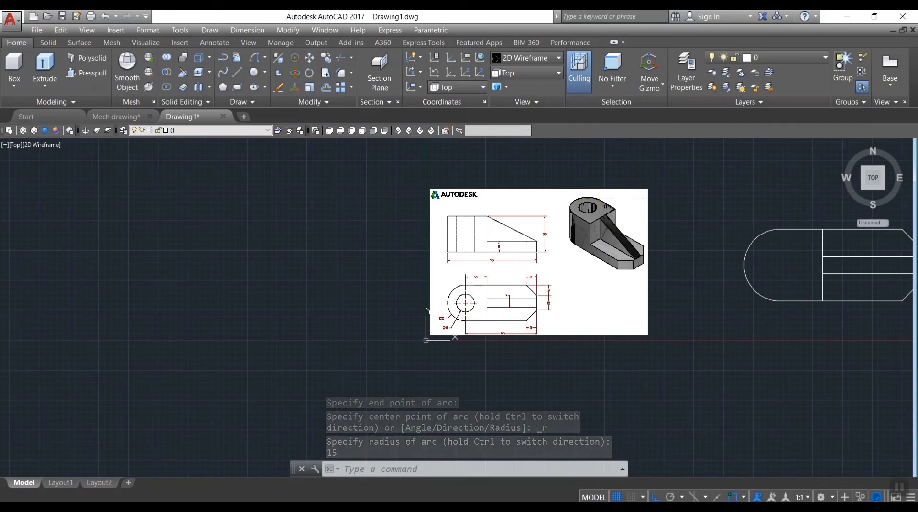
{"action": "scroll", "coordinate": [442, 317], "scroll_direction": "up", "scroll_amount": 10}
{"action": "scroll", "coordinate": [778, 317], "scroll_direction": "down", "scroll_amount": 10}
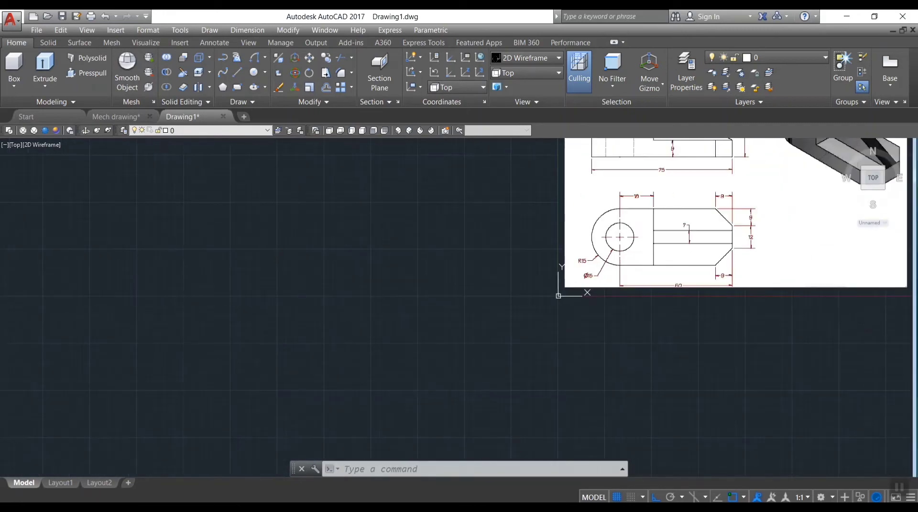
{"action": "mouse_move", "coordinate": [778, 317]}
{"action": "middle_mouse_down"}
{"action": "mouse_move", "coordinate": [153, 451]}
{"action": "mouse_move", "coordinate": [314, 396]}
{"action": "middle_mouse_up"}
{"action": "scroll", "coordinate": [444, 318], "scroll_direction": "up", "scroll_amount": 4}
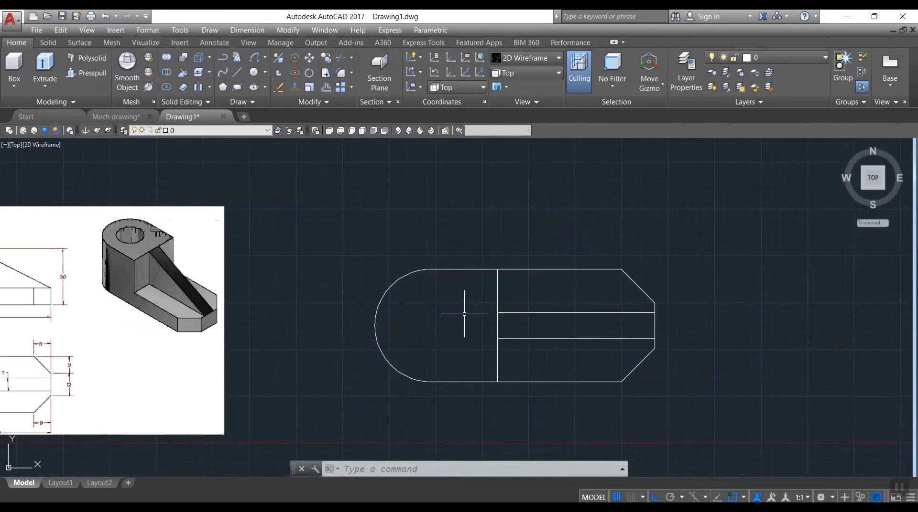
Step: Add a 7.5-radius circle centred inside the rounded end
{"action": "type", "text": "c"}
{"action": "key", "text": "Return"}
{"action": "left_click", "coordinate": [431, 326]}
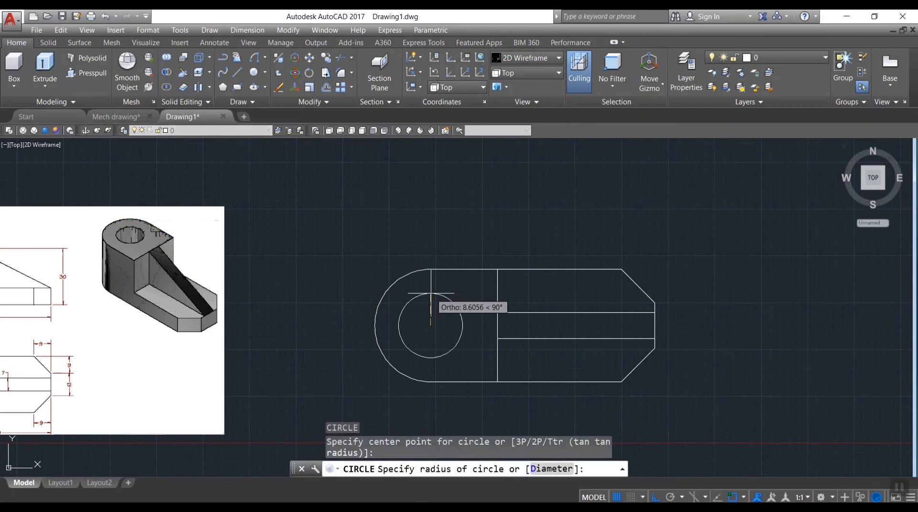
{"action": "type", "text": "7.5"}
{"action": "key", "text": "Return"}
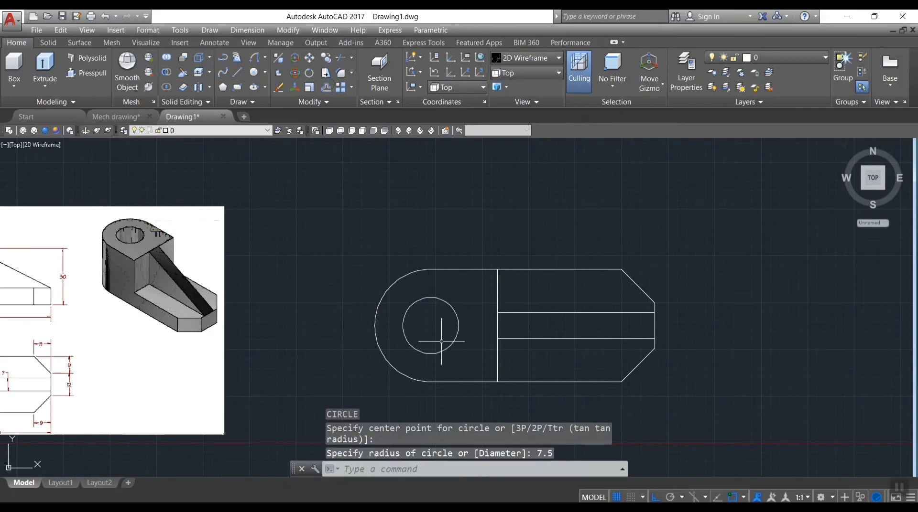
{"action": "scroll", "coordinate": [451, 308], "scroll_direction": "down", "scroll_amount": 2}
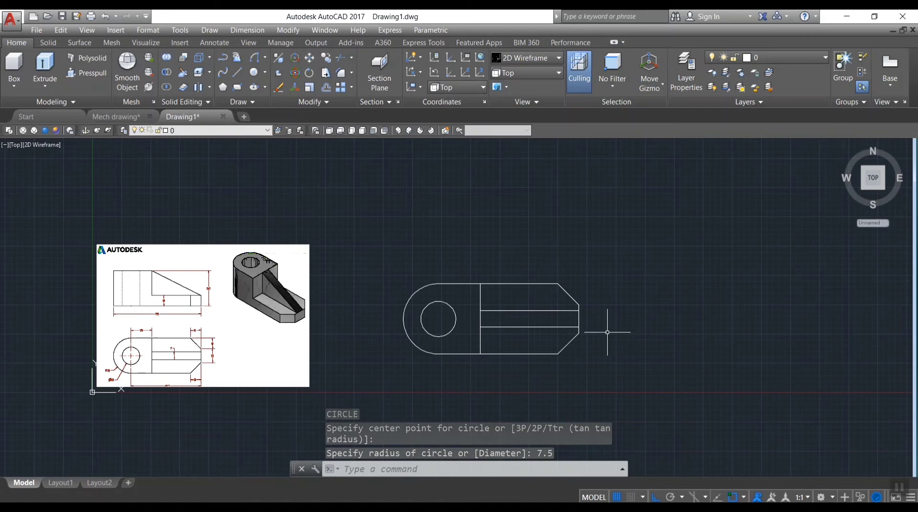
{"action": "scroll", "coordinate": [582, 341], "scroll_direction": "up", "scroll_amount": 2}
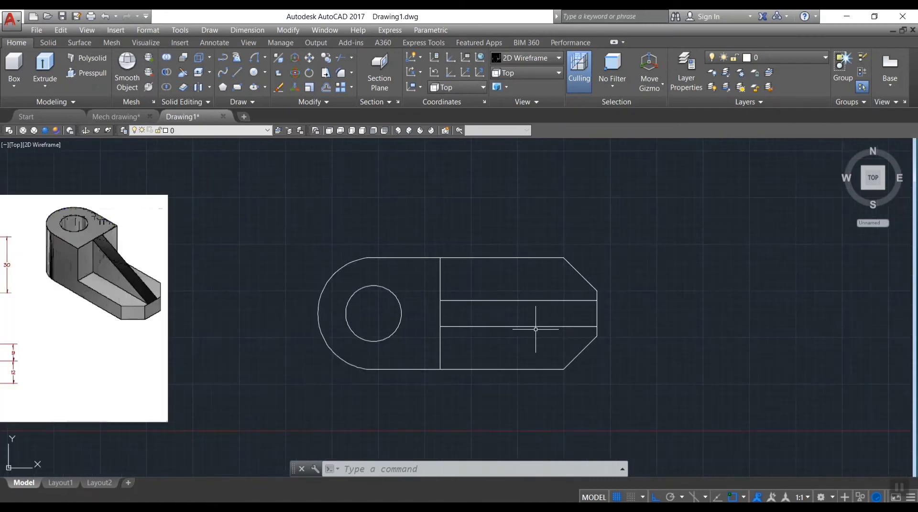
Step: Presspull the rounded end region 30 units in SW Isometric, checking it in Top view
{"action": "key", "text": "F7"}
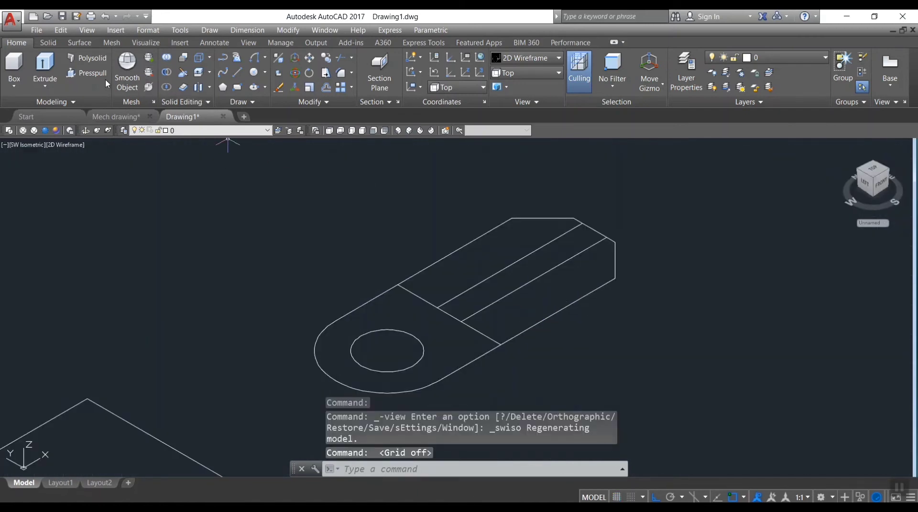
{"action": "left_click", "coordinate": [89, 73]}
{"action": "left_click", "coordinate": [454, 342]}
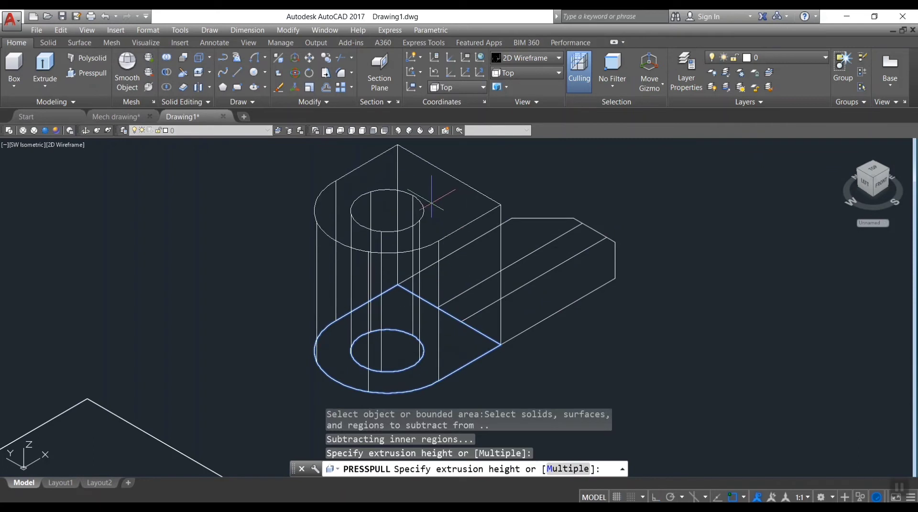
{"action": "key", "text": "Return"}
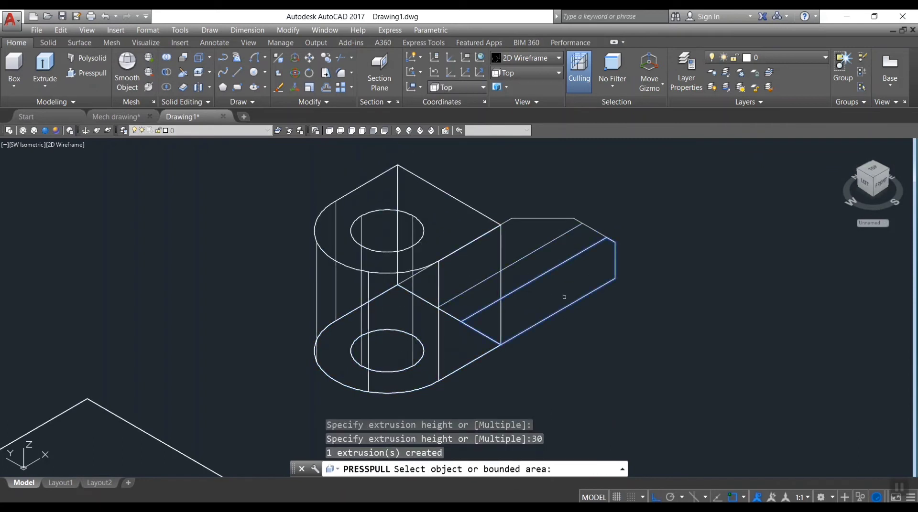
{"action": "left_click", "coordinate": [329, 130]}
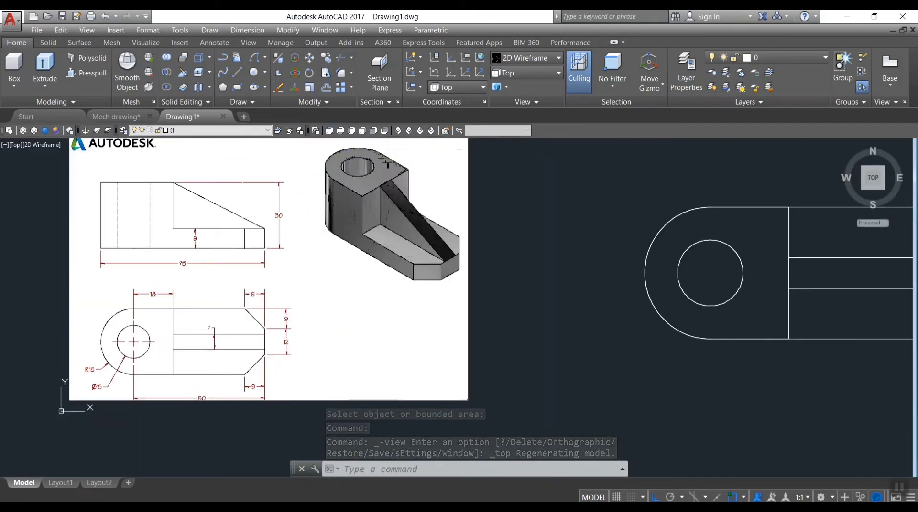
{"action": "left_click", "coordinate": [398, 131]}
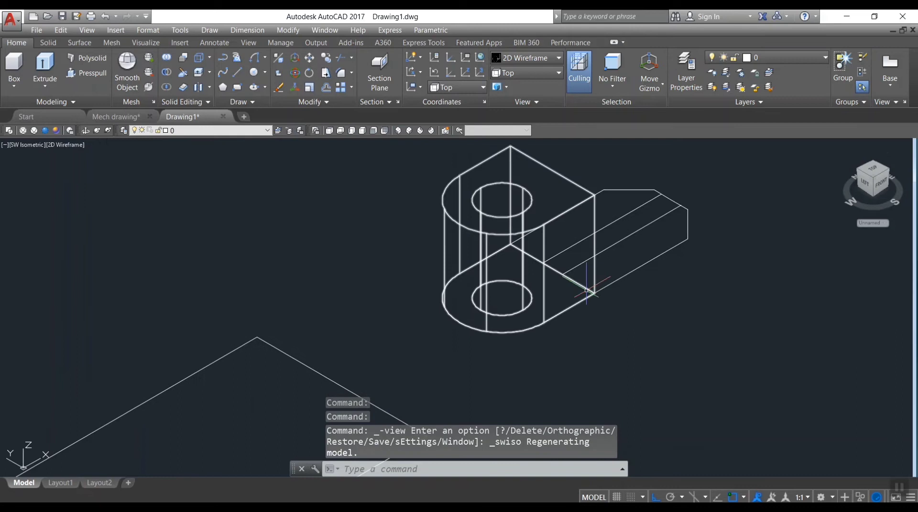
Step: Presspull the narrow slot strip up 9 units, then its raised face another 9
{"action": "left_click", "coordinate": [86, 73]}
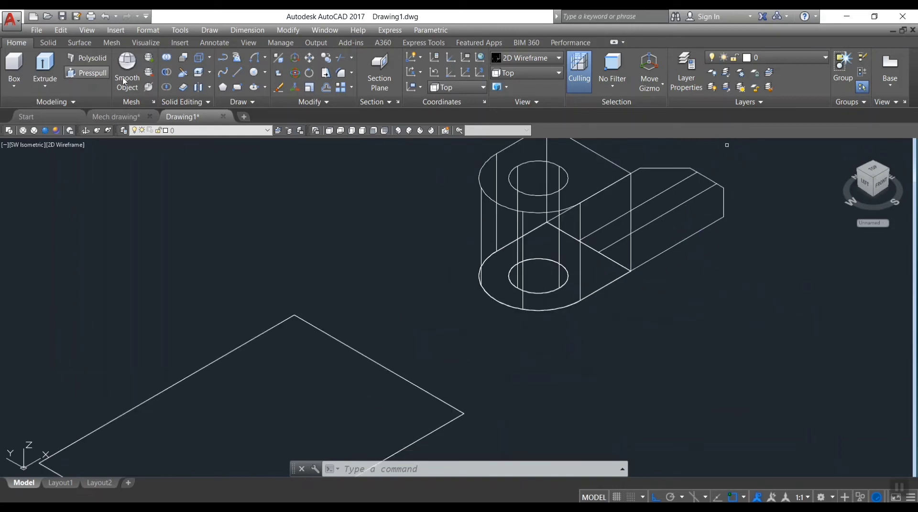
{"action": "left_click", "coordinate": [666, 195]}
{"action": "type", "text": "9"}
{"action": "key", "text": "Return"}
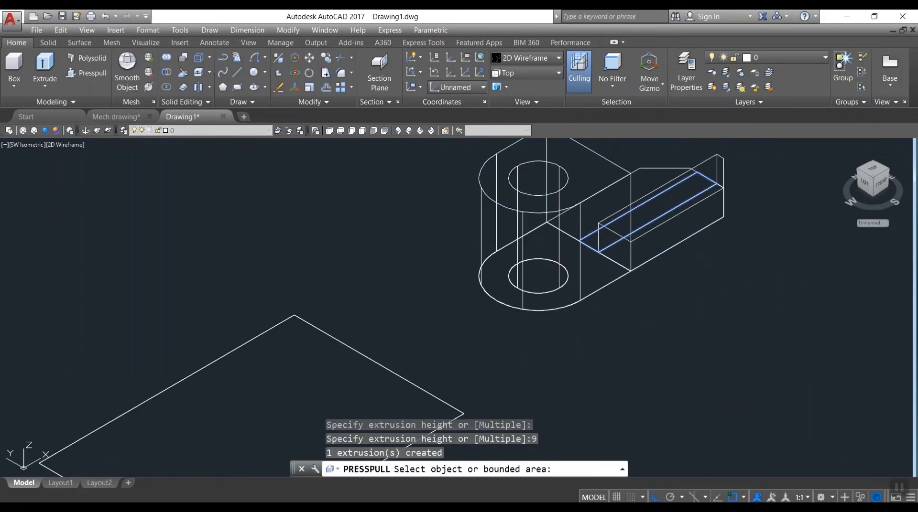
{"action": "left_click", "coordinate": [652, 172]}
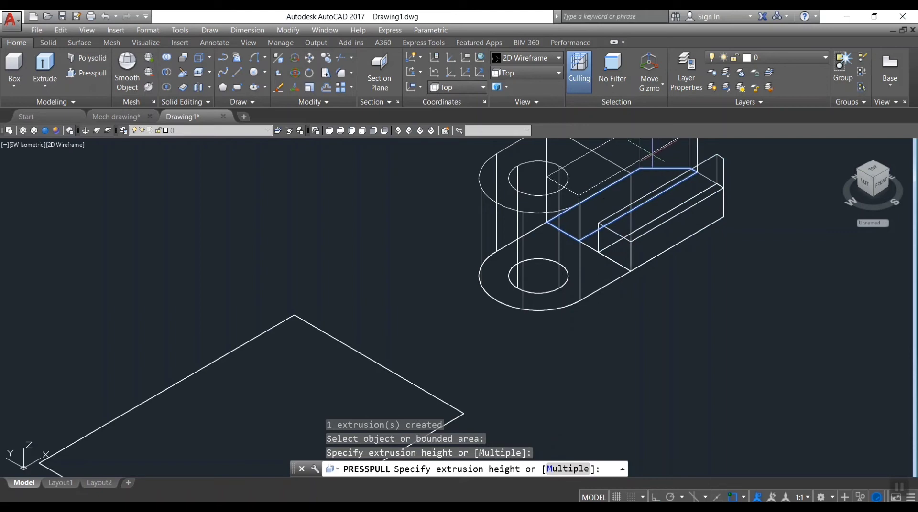
{"action": "type", "text": "9"}
{"action": "key", "text": "Return"}
Step: Presspull the narrow face at the arm's end up 30 units and return to SW Isometric
{"action": "scroll", "coordinate": [678, 268], "scroll_direction": "down", "scroll_amount": 2}
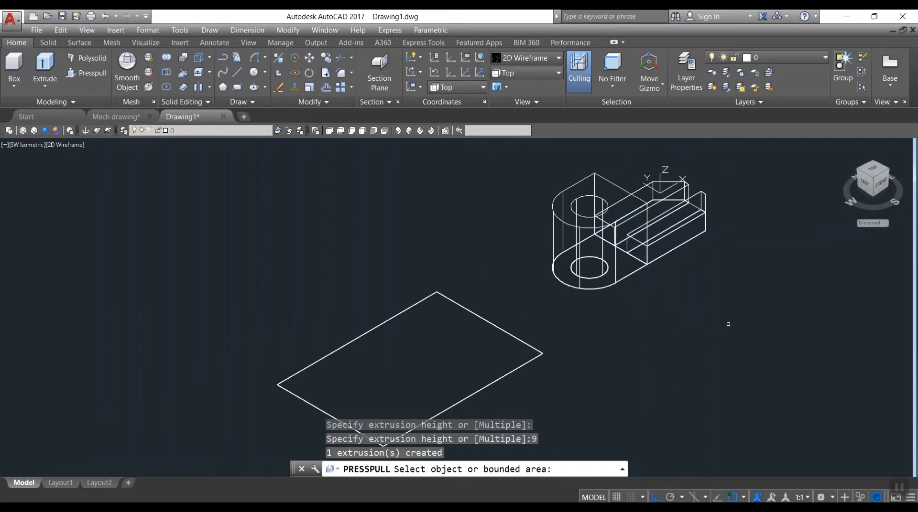
{"action": "key", "text": "Escape"}
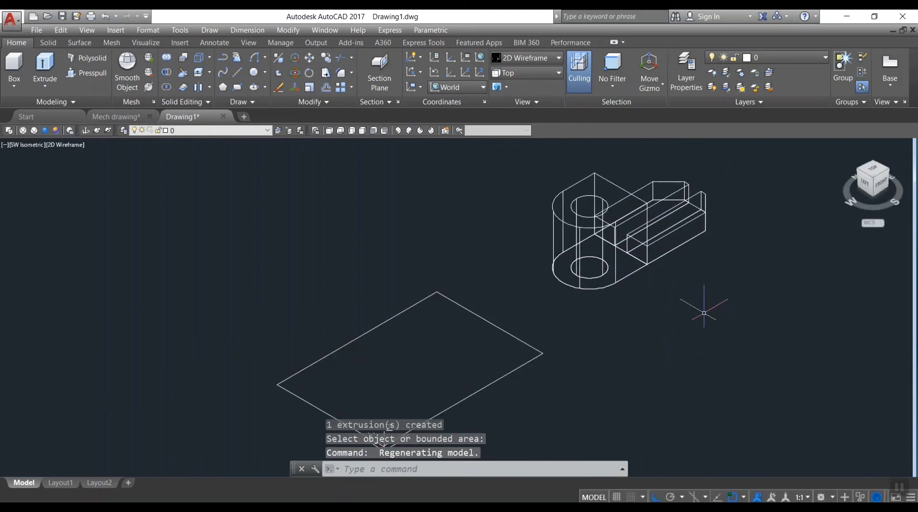
{"action": "middle_click_drag", "start_coordinate": [703, 312], "coordinate": [548, 338], "text": "shift"}
{"action": "scroll", "coordinate": [659, 325], "scroll_direction": "up", "scroll_amount": 3}
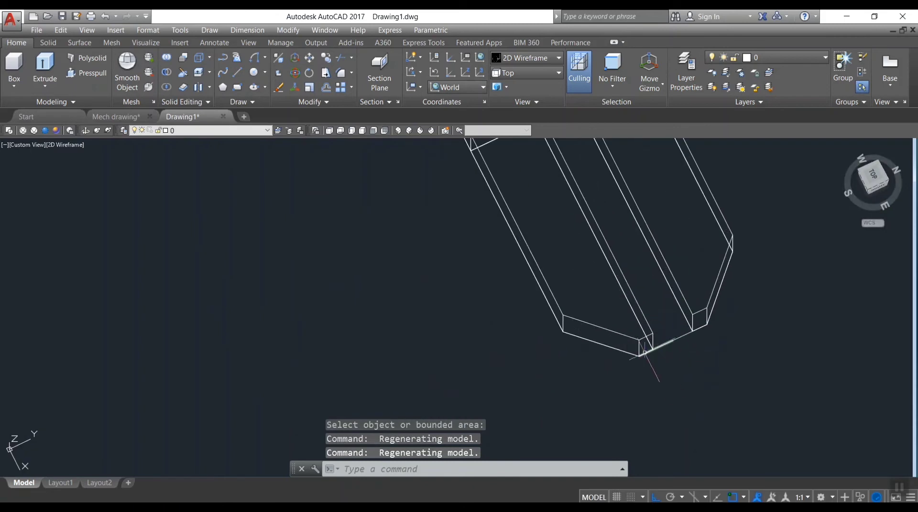
{"action": "scroll", "coordinate": [643, 353], "scroll_direction": "down", "scroll_amount": 2}
{"action": "key", "text": "Return"}
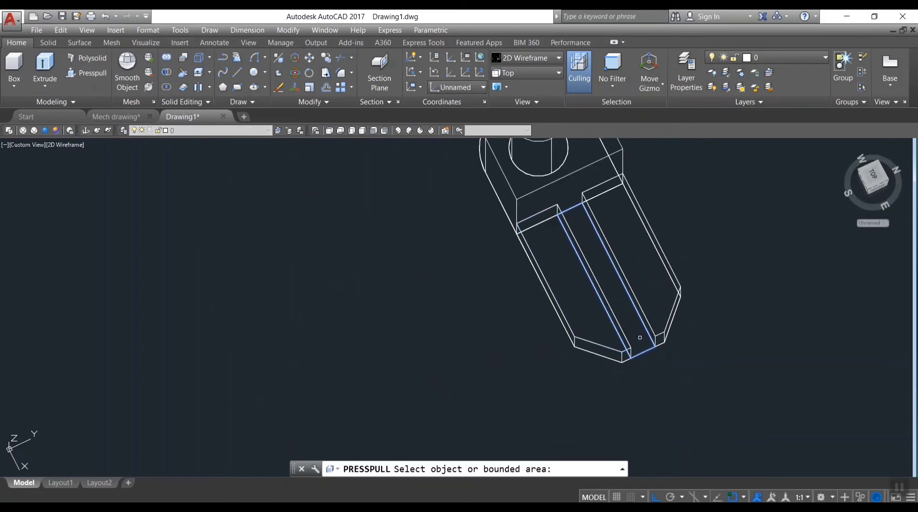
{"action": "left_click", "coordinate": [640, 338]}
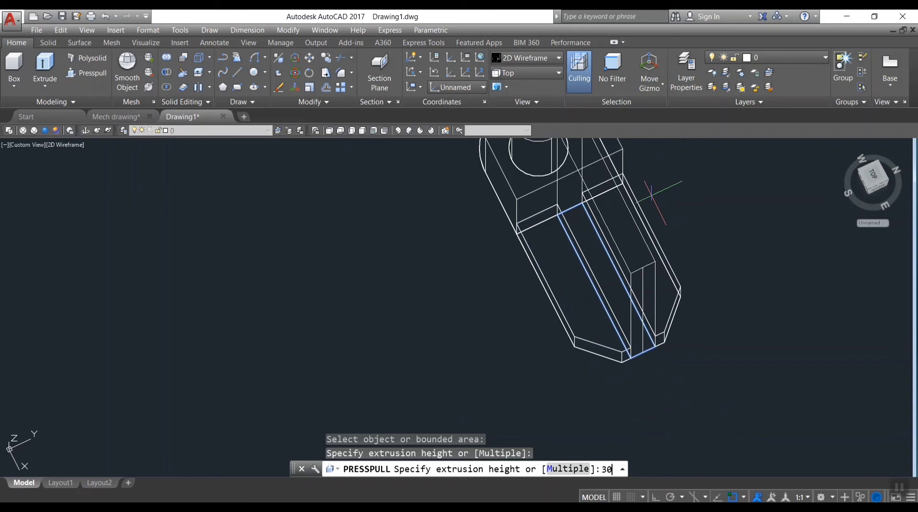
{"action": "key", "text": "Return"}
{"action": "left_click", "coordinate": [398, 131]}
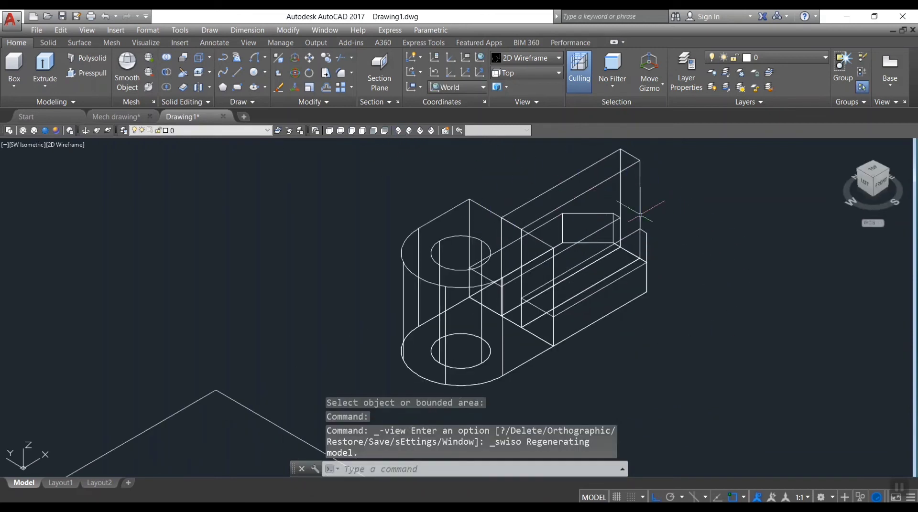
Step: Switch to Front view and align the UCS to the large rectangular face
{"action": "left_click", "coordinate": [373, 130]}
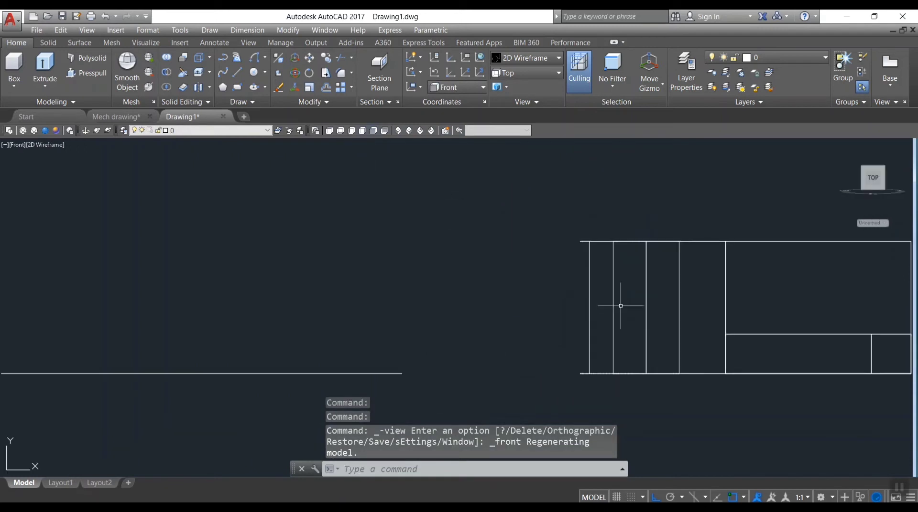
{"action": "scroll", "coordinate": [860, 338], "scroll_direction": "up", "scroll_amount": 4}
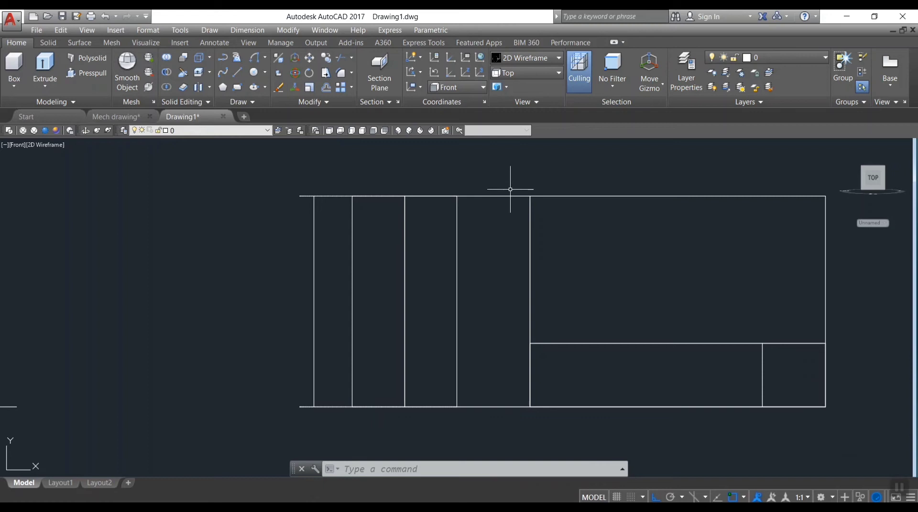
{"action": "left_click", "coordinate": [420, 89]}
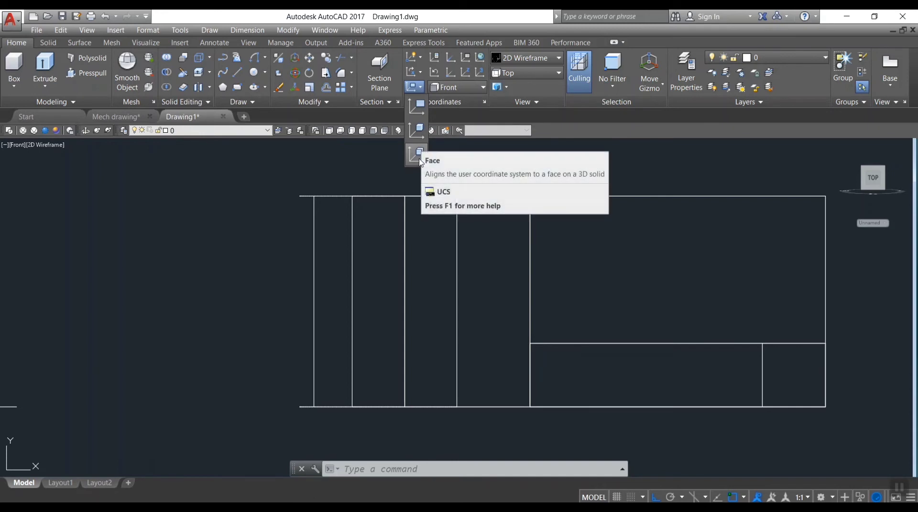
{"action": "left_click", "coordinate": [418, 153]}
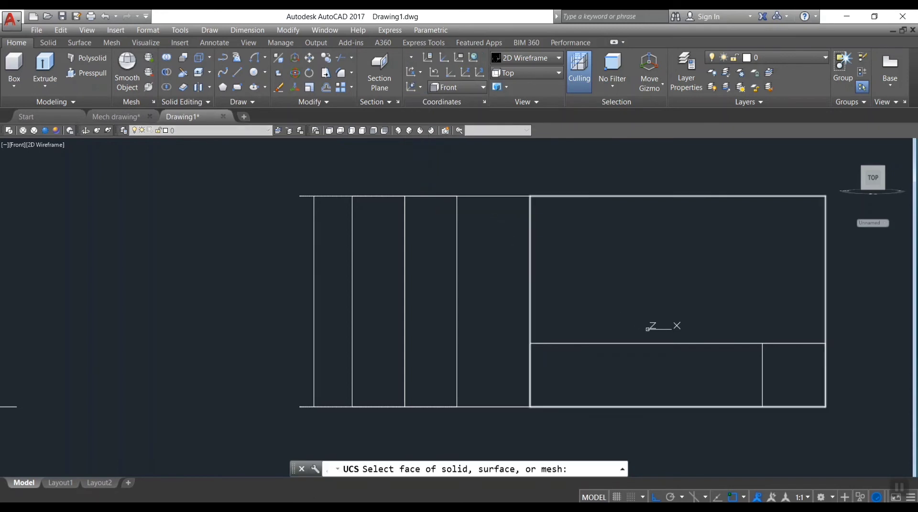
{"action": "left_click", "coordinate": [650, 322]}
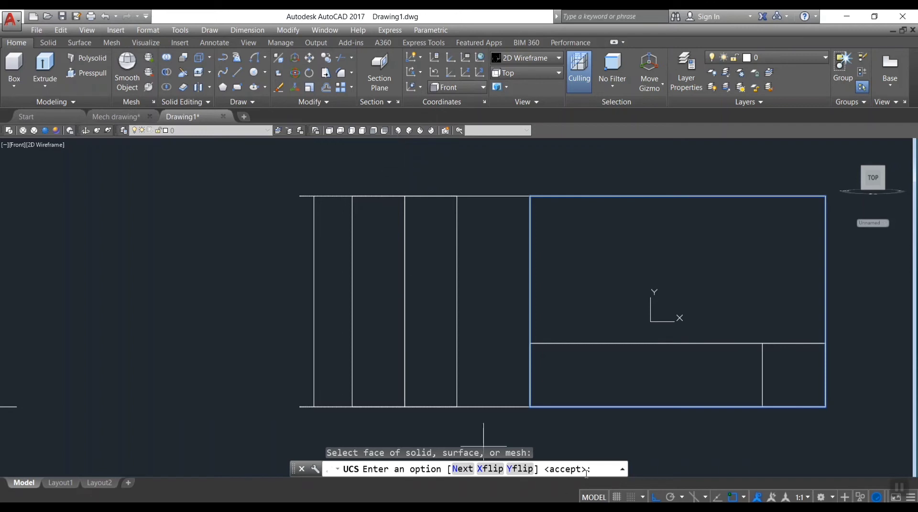
{"action": "key", "text": "Return"}
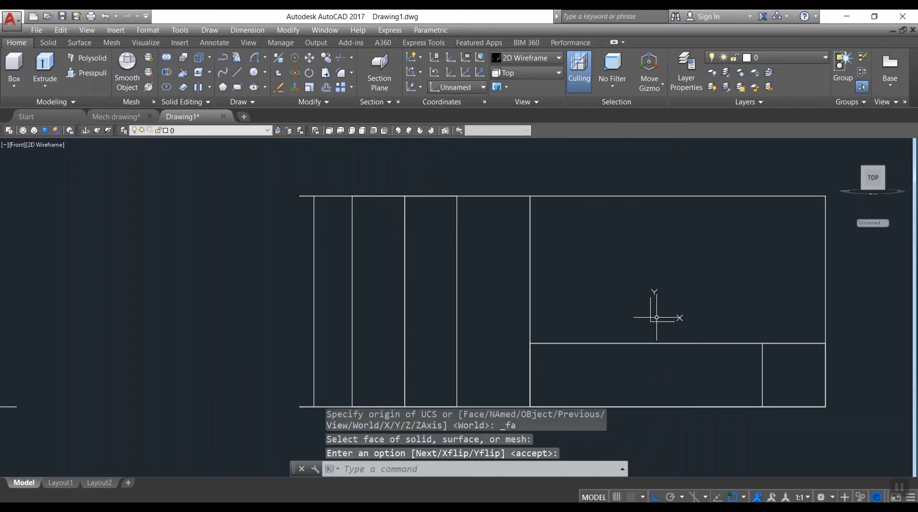
Step: Draw a diagonal line from the upright face's upper-left corner to its lower-right corner
{"action": "type", "text": "l"}
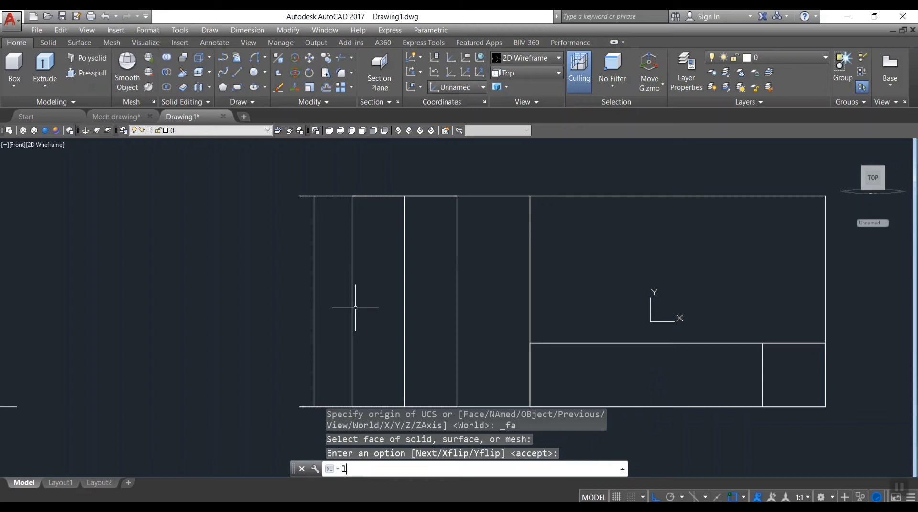
{"action": "key", "text": "Return"}
{"action": "left_click", "coordinate": [530, 195]}
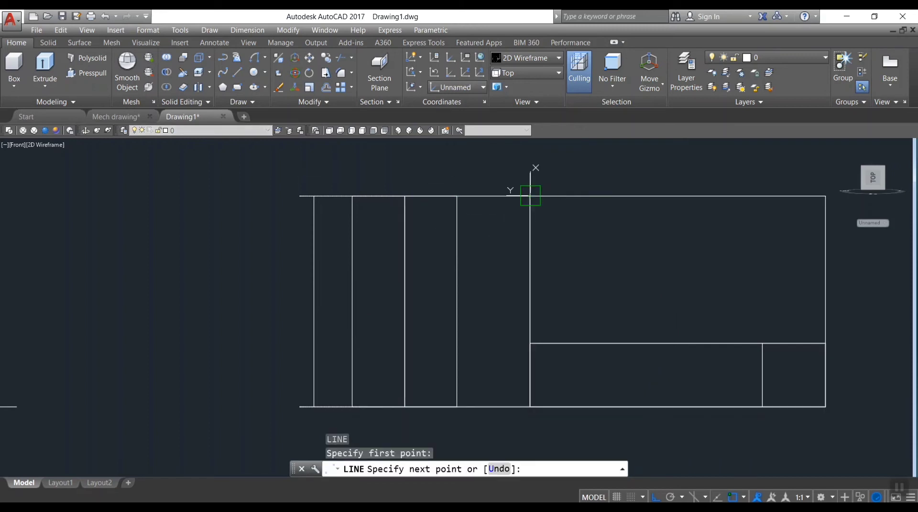
{"action": "left_click", "coordinate": [825, 343]}
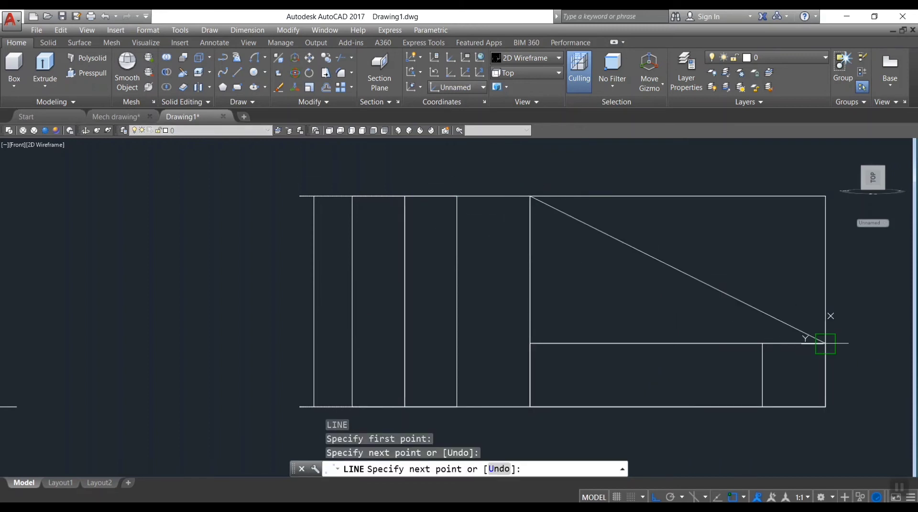
{"action": "key", "text": "Return"}
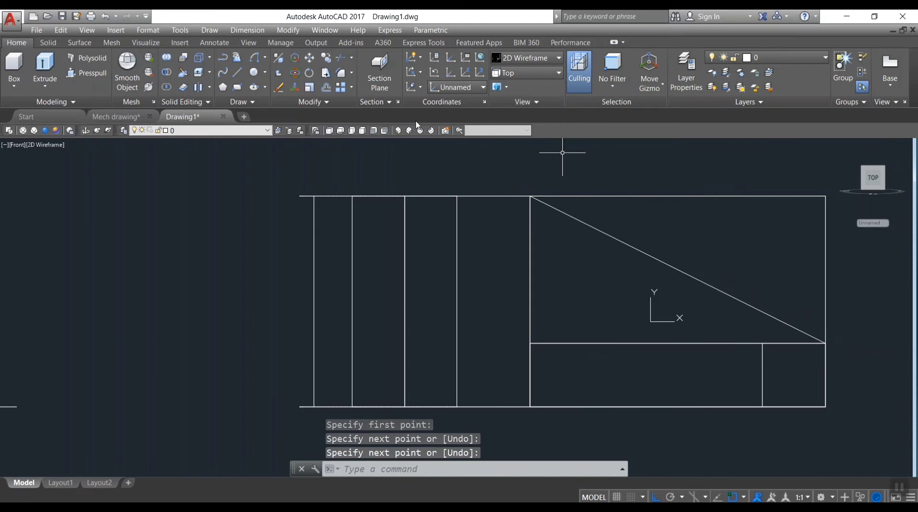
Step: In SW Isometric view, press-pull the triangle bounded by the diagonal to form the inclined rib
{"action": "left_click", "coordinate": [398, 130]}
{"action": "scroll", "coordinate": [652, 212], "scroll_direction": "up", "scroll_amount": 3}
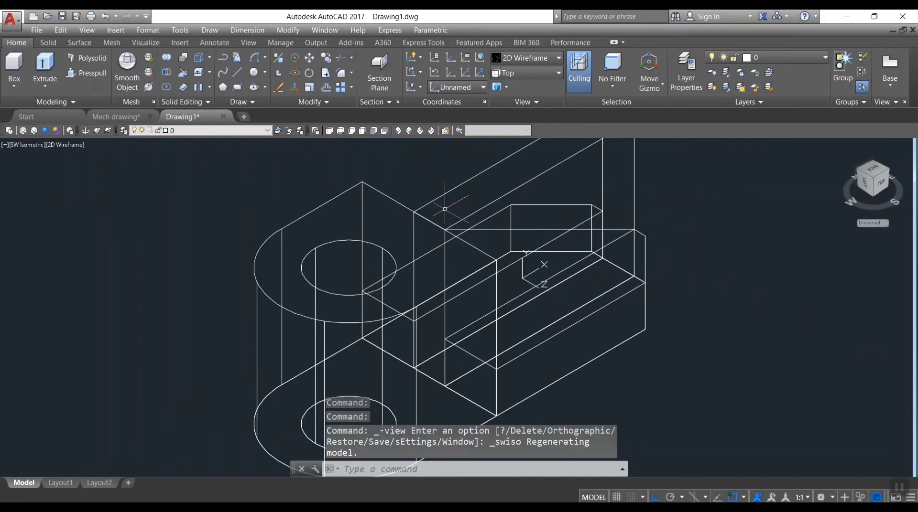
{"action": "scroll", "coordinate": [682, 215], "scroll_direction": "down", "scroll_amount": 2}
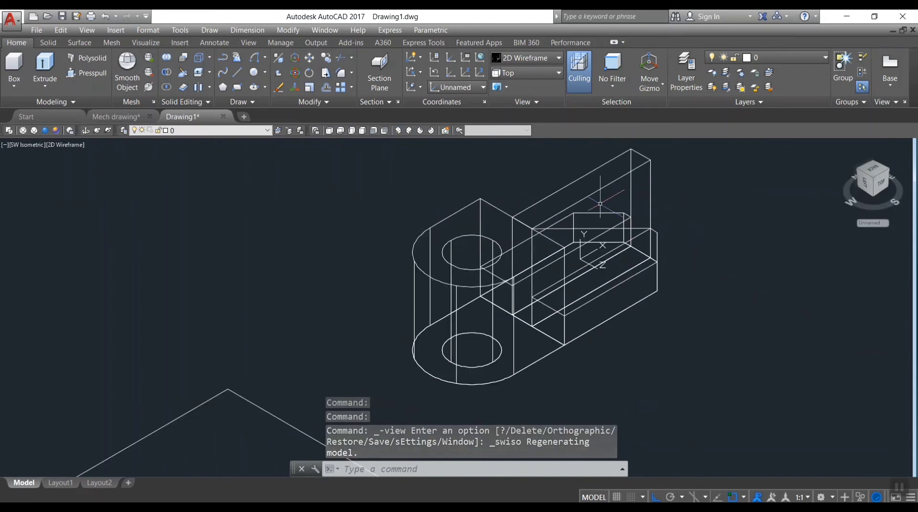
{"action": "left_click", "coordinate": [98, 75]}
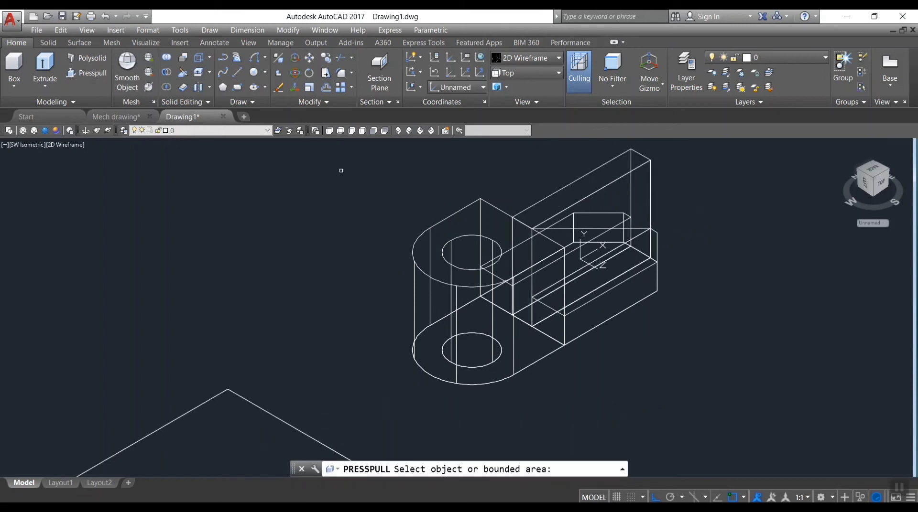
{"action": "left_click", "coordinate": [622, 203]}
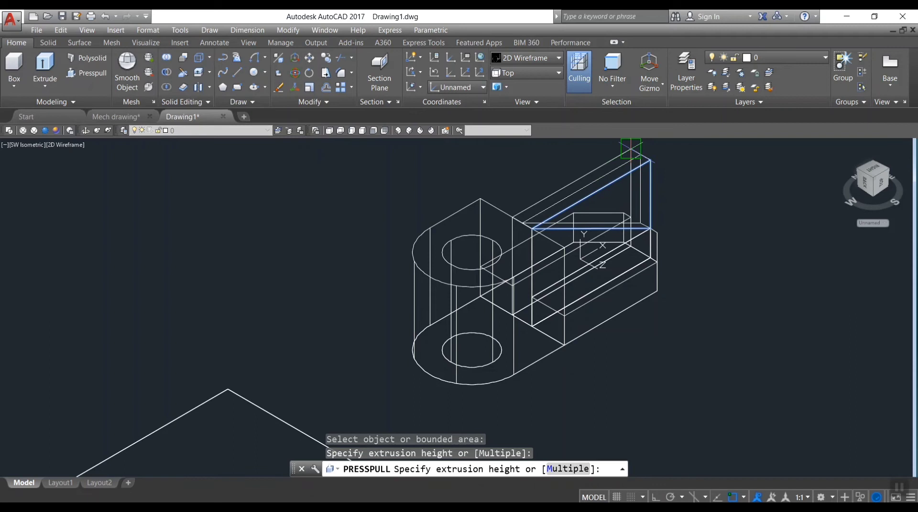
{"action": "left_click", "coordinate": [630, 149]}
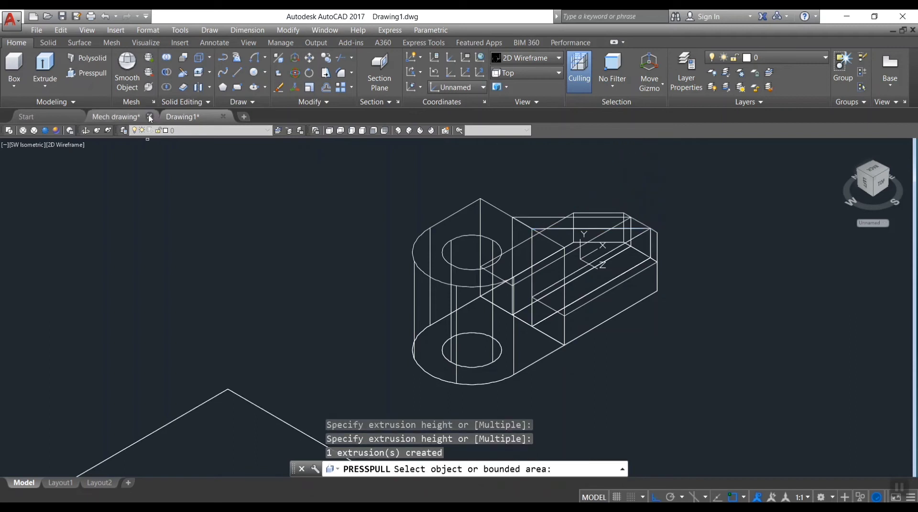
Step: Preview the solid in the Realistic visual style, then switch to the Hidden visual style
{"action": "left_click", "coordinate": [47, 133]}
{"action": "scroll", "coordinate": [712, 258], "scroll_direction": "up", "scroll_amount": 3}
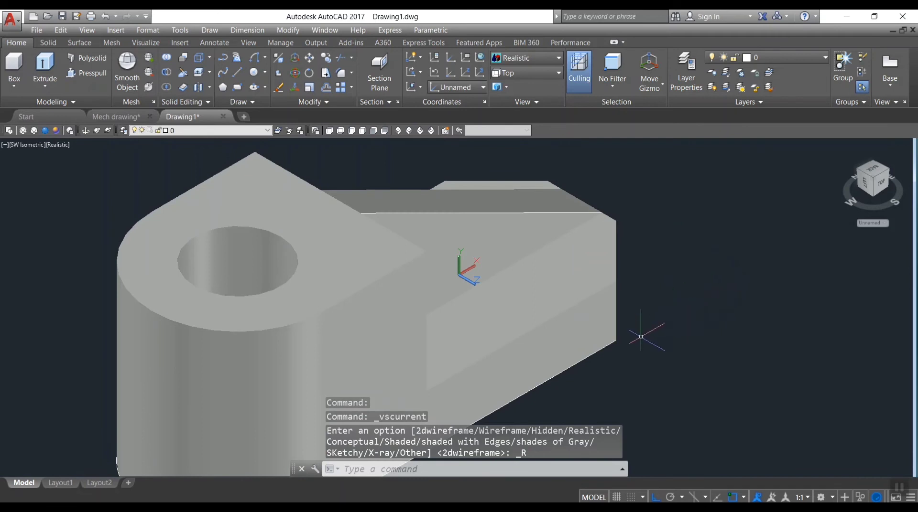
{"action": "left_click", "coordinate": [33, 131]}
{"action": "scroll", "coordinate": [681, 261], "scroll_direction": "down", "scroll_amount": 2}
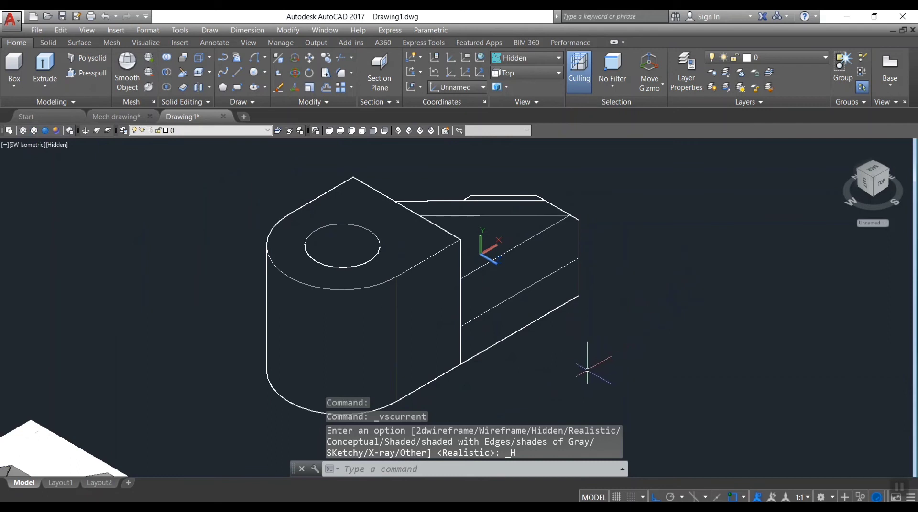
Step: Pan the view to reposition the model on screen
{"action": "key", "text": "Escape"}
{"action": "type", "text": "p"}
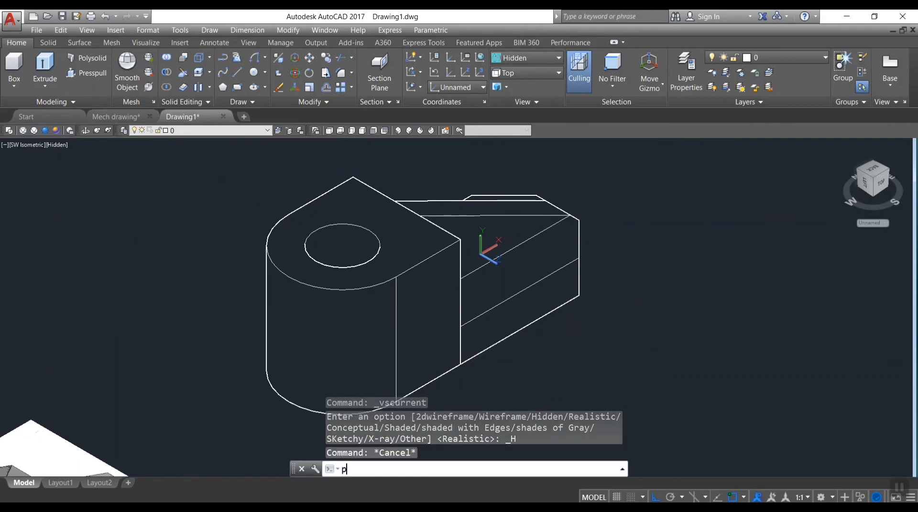
{"action": "key", "text": "Return"}
{"action": "mouse_move", "coordinate": [659, 307]}
{"action": "left_mouse_down"}
{"action": "mouse_move", "coordinate": [615, 314]}
{"action": "mouse_move", "coordinate": [663, 273]}
{"action": "left_mouse_up"}
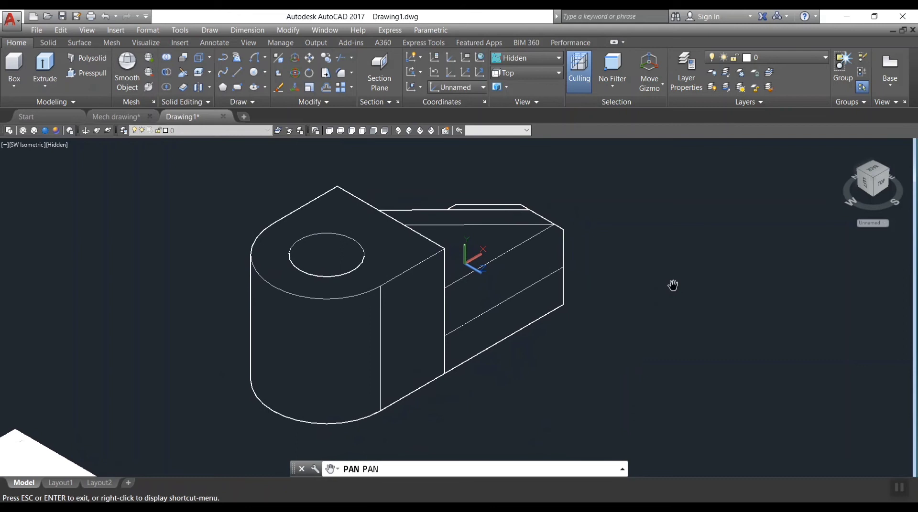
{"action": "key", "text": "Escape"}
Step: Orbit the model with 3DORBIT so the inclined rib is seen from the side
{"action": "type", "text": "3Do"}
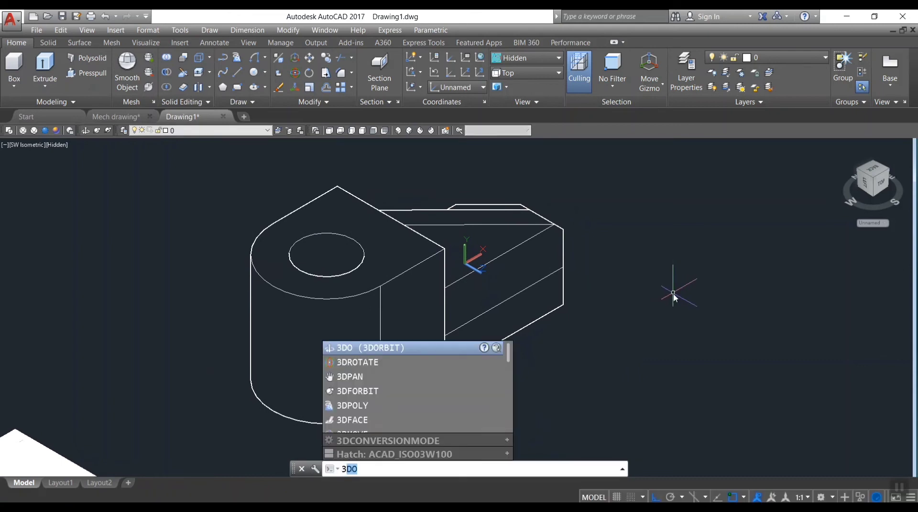
{"action": "key", "text": "Return"}
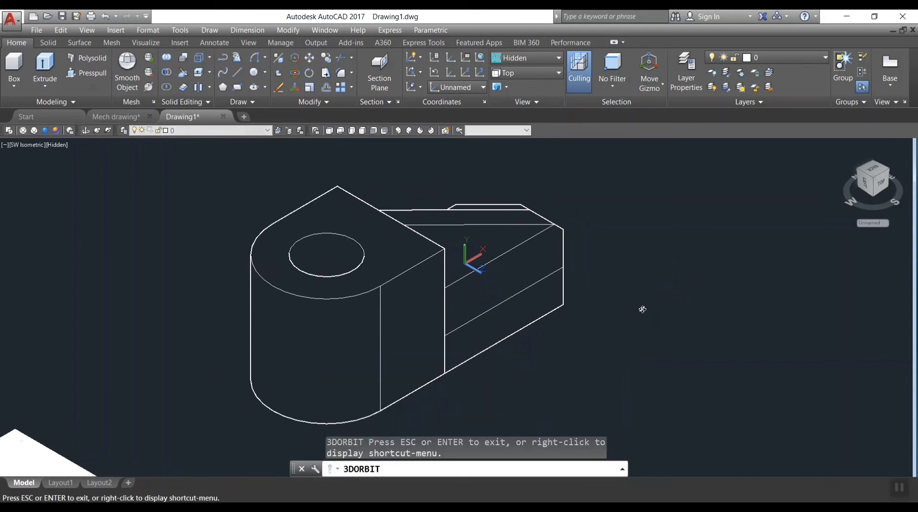
{"action": "mouse_move", "coordinate": [623, 330]}
{"action": "left_mouse_down"}
{"action": "mouse_move", "coordinate": [574, 325]}
{"action": "mouse_move", "coordinate": [497, 250]}
{"action": "mouse_move", "coordinate": [478, 306]}
{"action": "mouse_move", "coordinate": [506, 328]}
{"action": "mouse_move", "coordinate": [594, 318]}
{"action": "mouse_move", "coordinate": [553, 318]}
{"action": "left_mouse_up"}
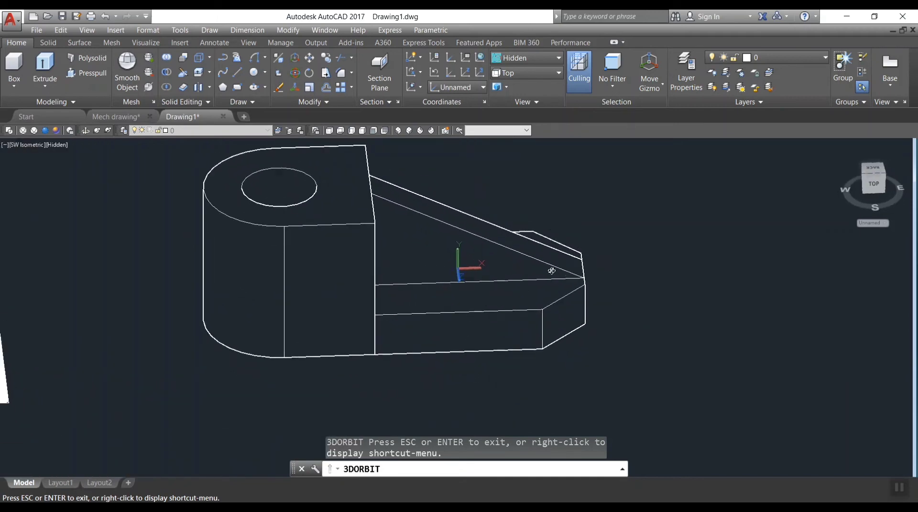
{"action": "key", "text": "Escape"}
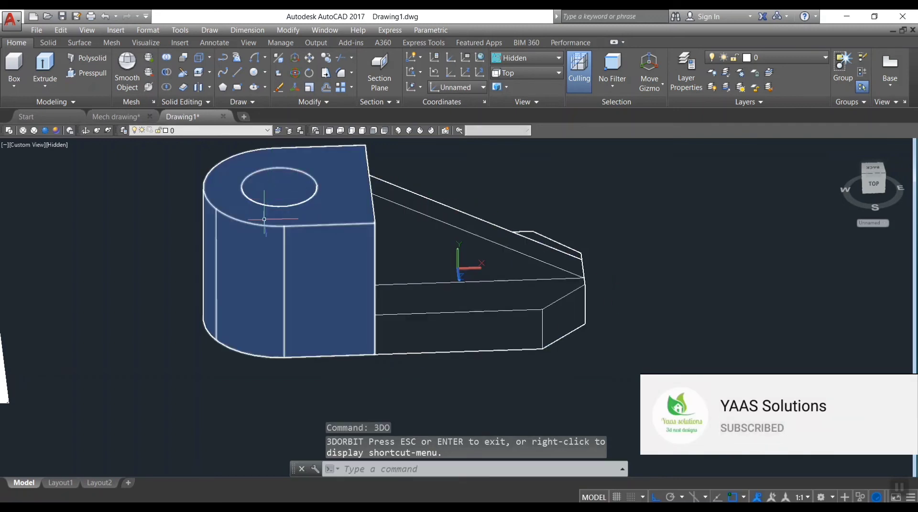
{"action": "scroll", "coordinate": [311, 201], "scroll_direction": "down", "scroll_amount": 2}
{"action": "scroll", "coordinate": [287, 191], "scroll_direction": "up", "scroll_amount": 2}
{"action": "scroll", "coordinate": [191, 158], "scroll_direction": "down", "scroll_amount": 1}
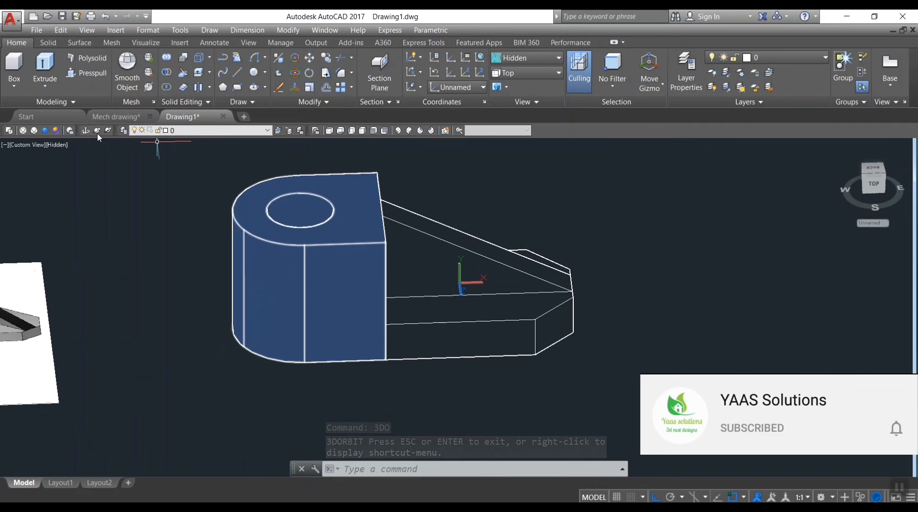
Step: Shade the model in the Conceptual style and orbit it toward a side view and back
{"action": "left_click", "coordinate": [55, 130]}
{"action": "scroll", "coordinate": [327, 211], "scroll_direction": "up", "scroll_amount": 2}
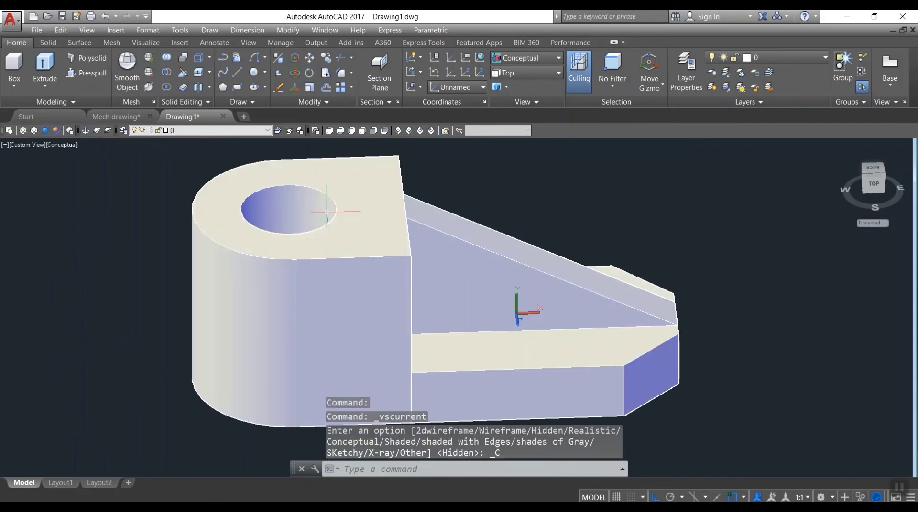
{"action": "mouse_move", "coordinate": [565, 217]}
{"action": "middle_mouse_down", "text": "shift"}
{"action": "mouse_move", "coordinate": [559, 318]}
{"action": "mouse_move", "coordinate": [585, 215]}
{"action": "mouse_move", "coordinate": [496, 205]}
{"action": "mouse_move", "coordinate": [441, 215]}
{"action": "middle_mouse_up", "text": "shift"}
{"action": "scroll", "coordinate": [441, 215], "scroll_direction": "down", "scroll_amount": 3}
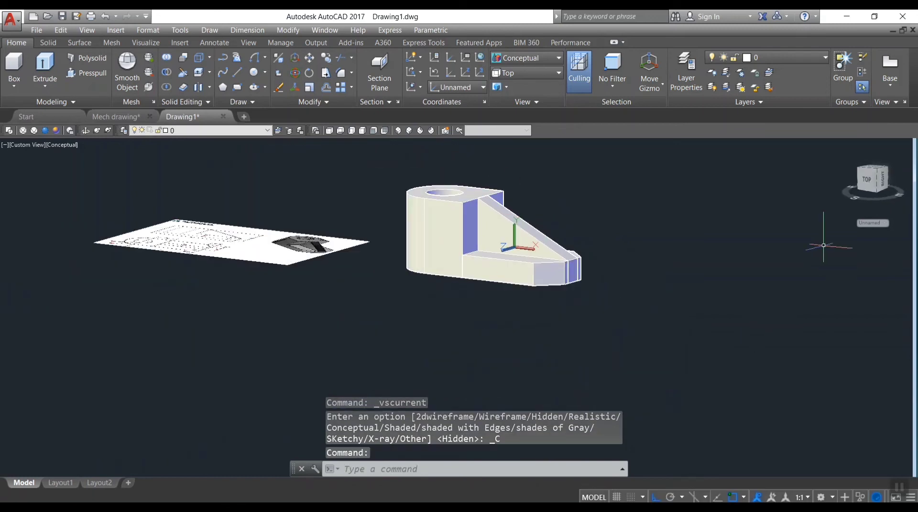
Step: Union all 16 window-selected solids into one, then view it from SE Isometric
{"action": "type", "text": "on"}
{"action": "key", "text": "Return"}
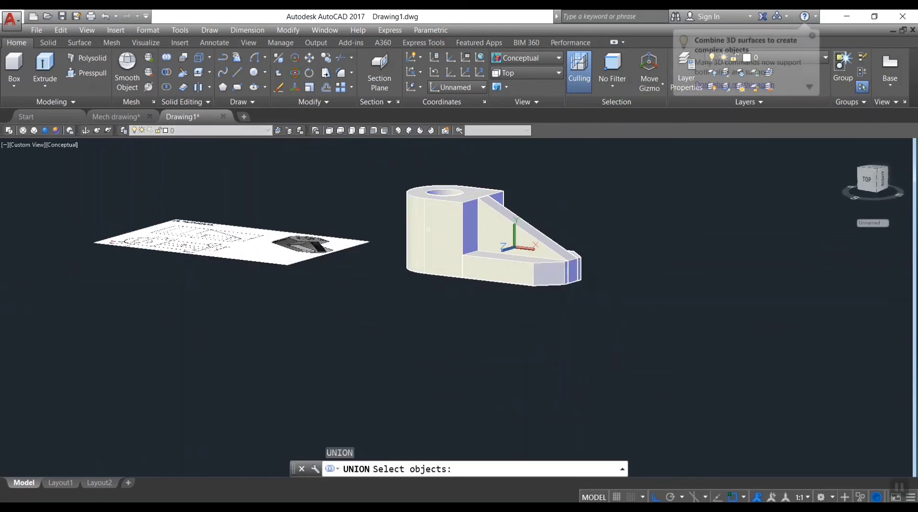
{"action": "scroll", "coordinate": [454, 203], "scroll_direction": "down", "scroll_amount": 2}
{"action": "left_click", "coordinate": [399, 167]}
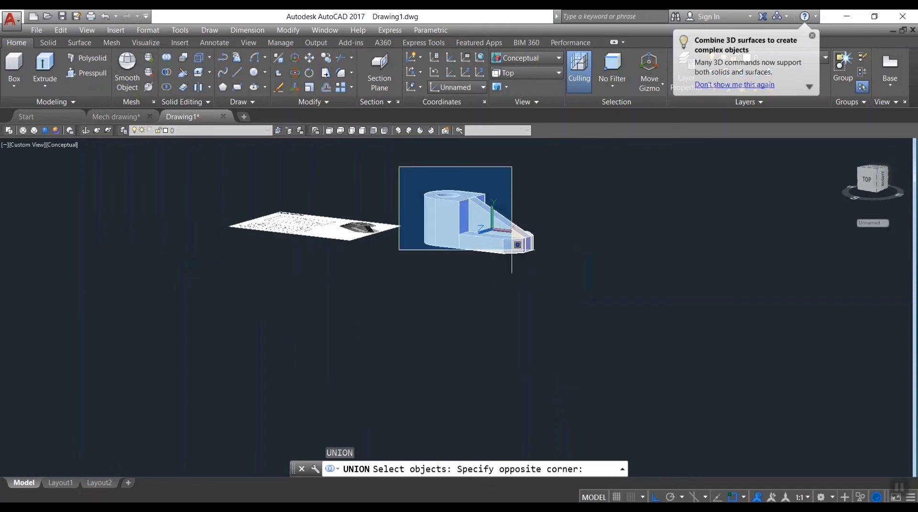
{"action": "left_click", "coordinate": [557, 262]}
{"action": "key", "text": "Return"}
{"action": "scroll", "coordinate": [474, 210], "scroll_direction": "up", "scroll_amount": 3}
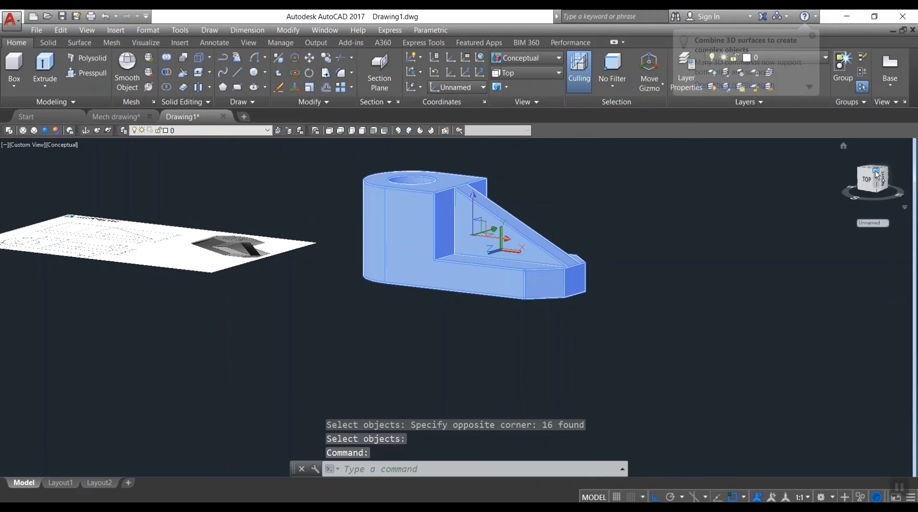
{"action": "left_click", "coordinate": [878, 190]}
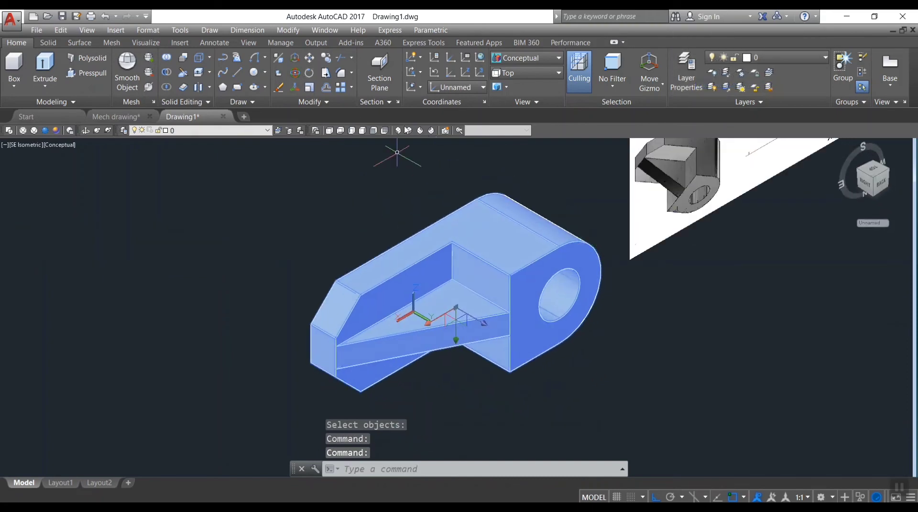
Step: Set the SE Isometric view and preview the block in Realistic, Hidden and Wireframe styles
{"action": "left_click", "coordinate": [410, 132]}
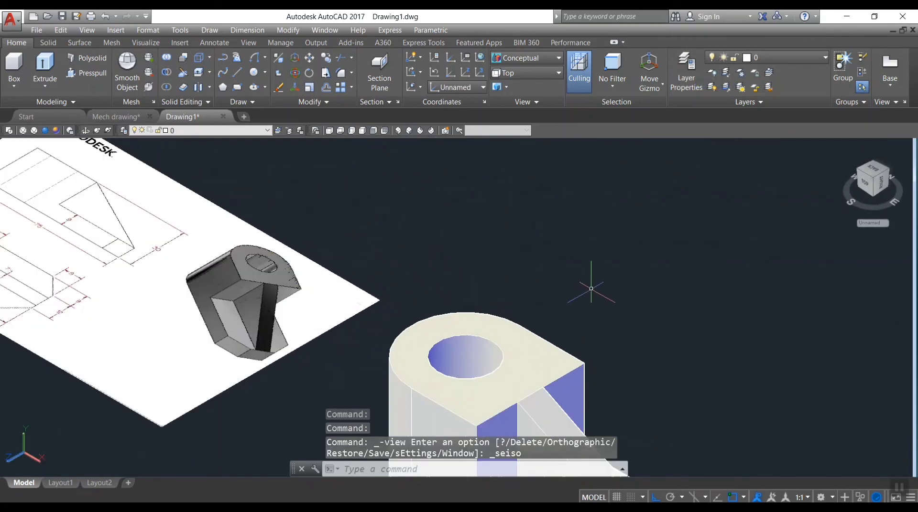
{"action": "scroll", "coordinate": [590, 289], "scroll_direction": "down", "scroll_amount": 2}
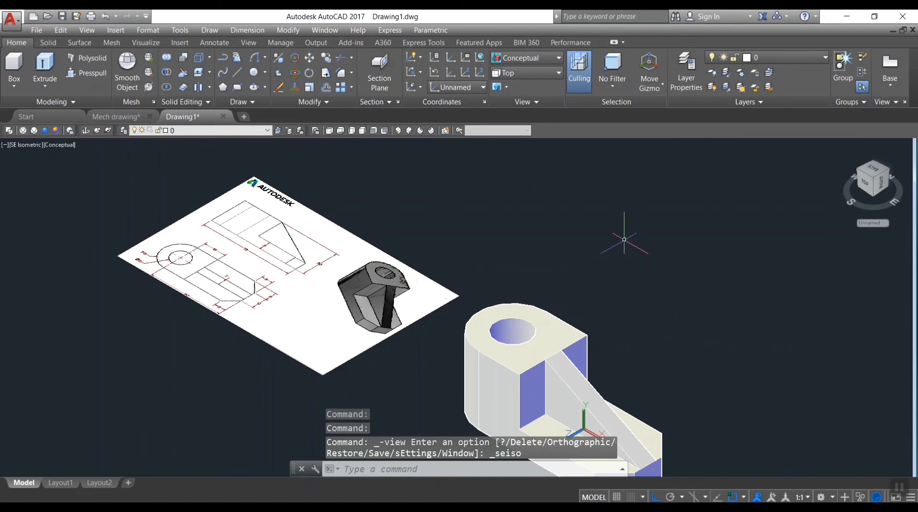
{"action": "left_click", "coordinate": [44, 131]}
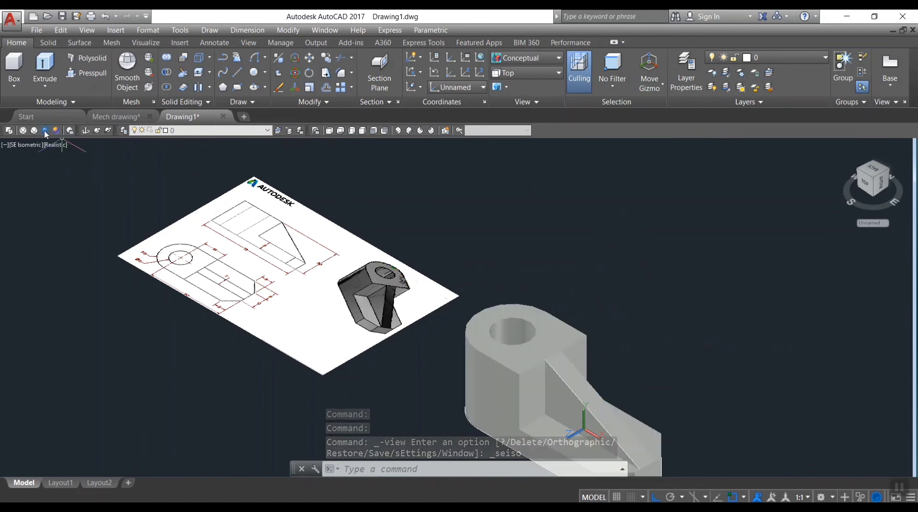
{"action": "left_click", "coordinate": [32, 134]}
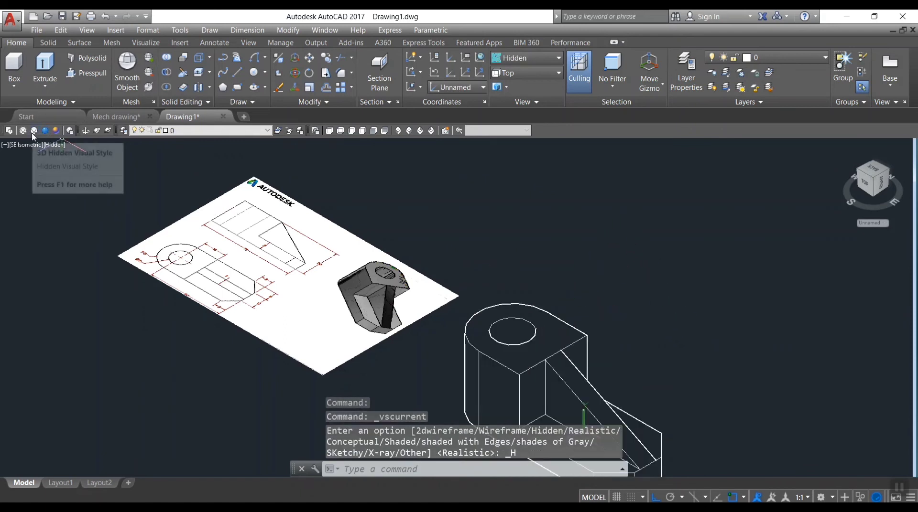
{"action": "left_click", "coordinate": [24, 135]}
{"action": "scroll", "coordinate": [690, 294], "scroll_direction": "down", "scroll_amount": 2}
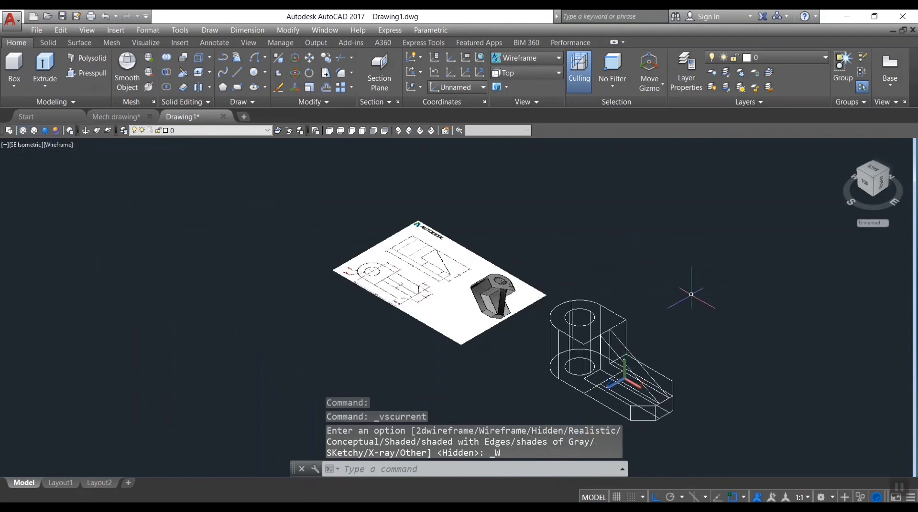
Step: Shade the block in Conceptual, then apply the Shades of Gray visual style
{"action": "left_click", "coordinate": [57, 130]}
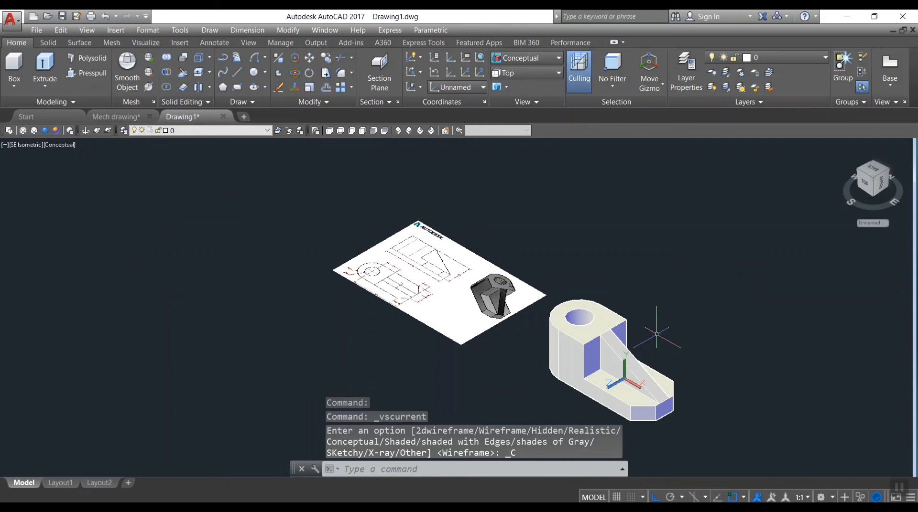
{"action": "left_click", "coordinate": [558, 58]}
{"action": "key", "text": "Escape"}
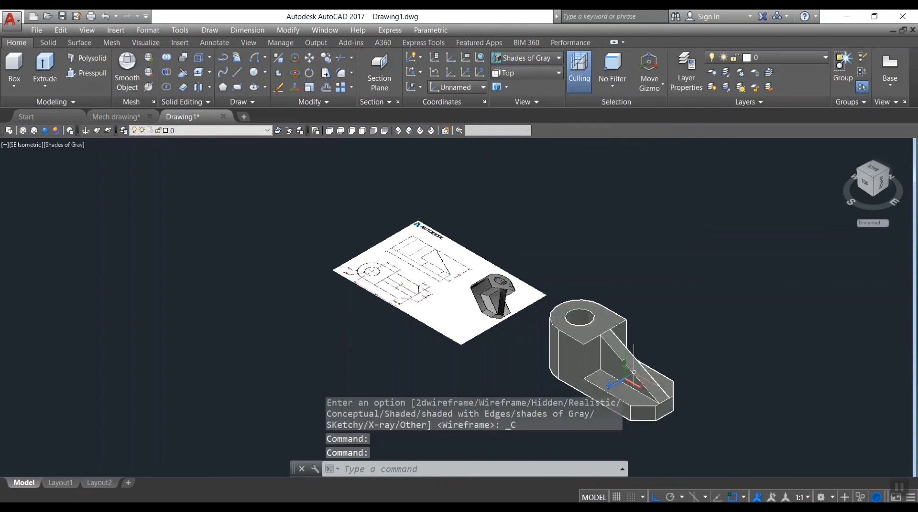
{"action": "scroll", "coordinate": [573, 346], "scroll_direction": "up", "scroll_amount": 2}
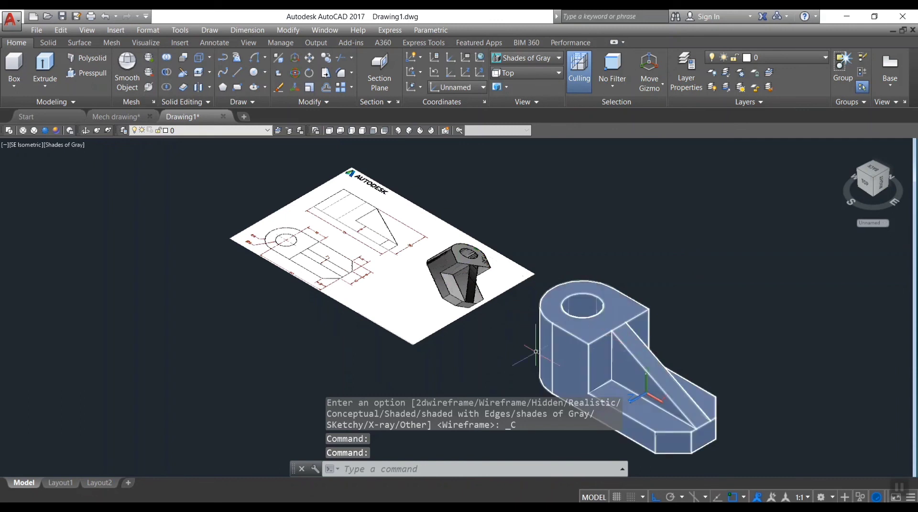
{"action": "left_click", "coordinate": [450, 466]}
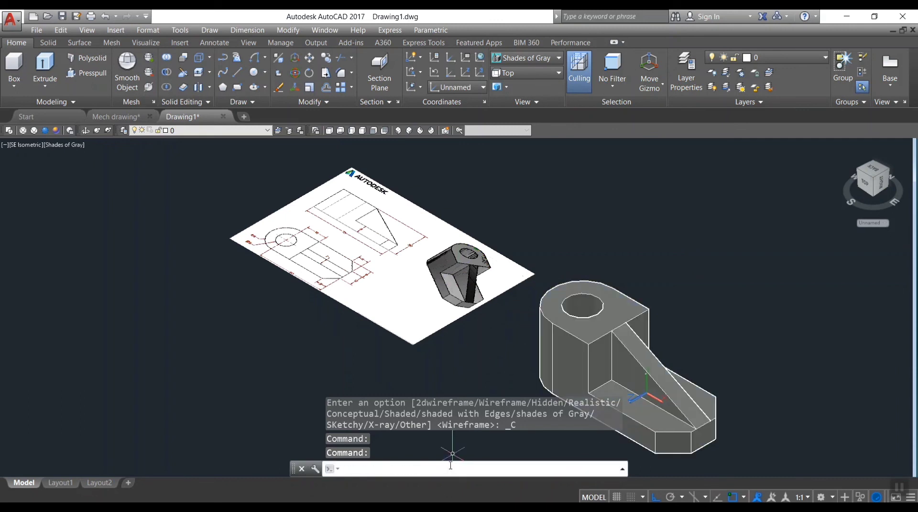
Step: Open the Materials Browser with MATERIALS and show the library's material category list
{"action": "type", "text": "mater"}
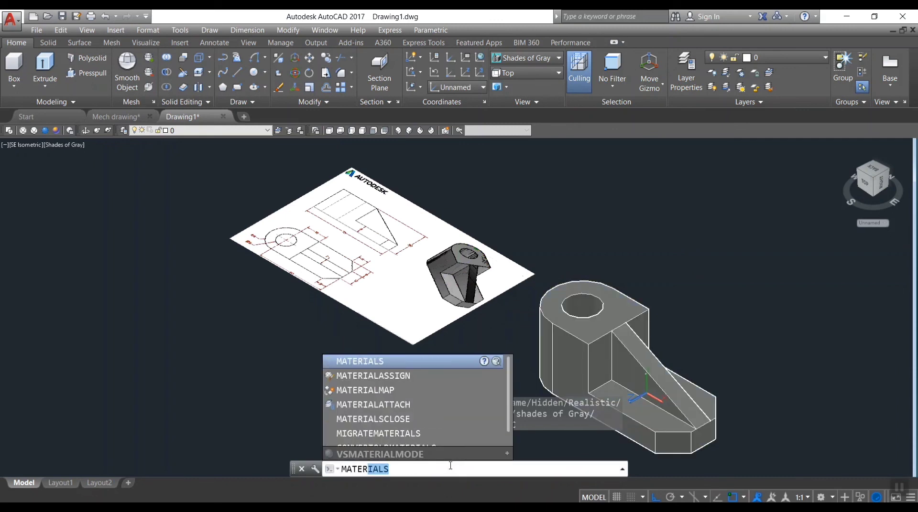
{"action": "key", "text": "Return"}
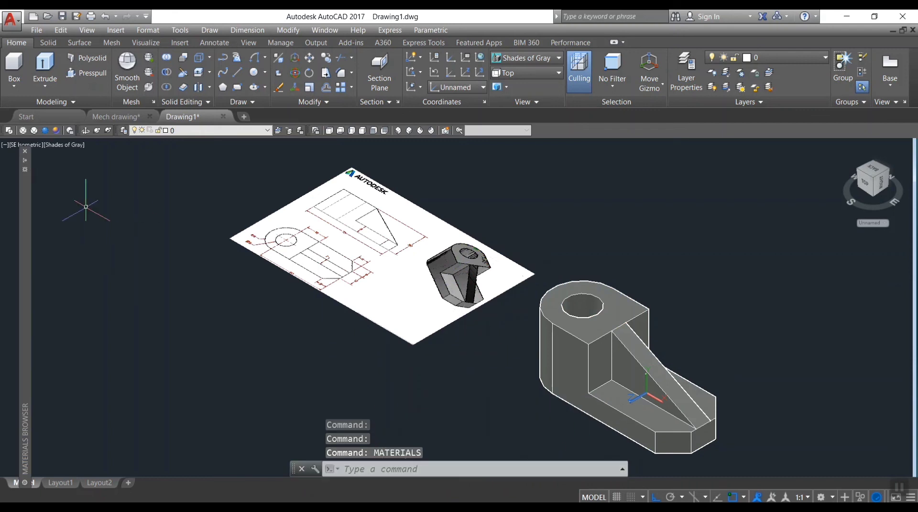
{"action": "mouse_move", "coordinate": [26, 167]}
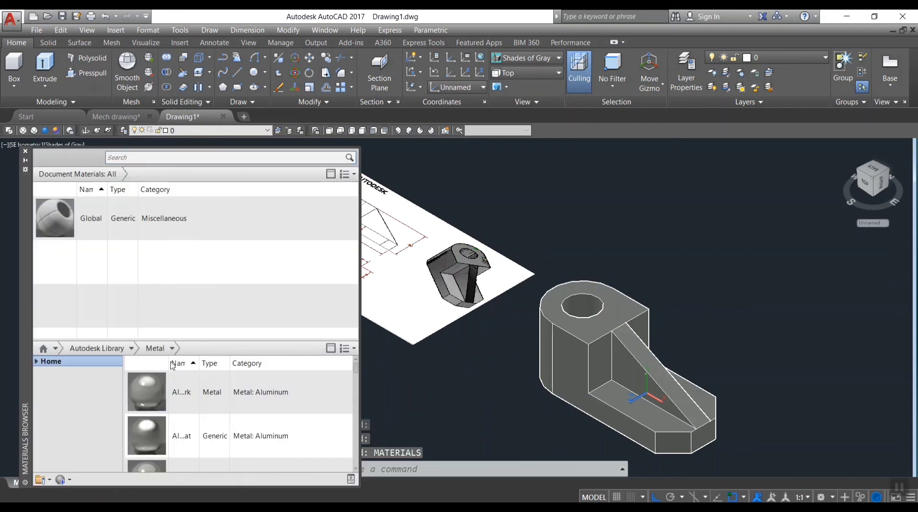
{"action": "left_click", "coordinate": [132, 350]}
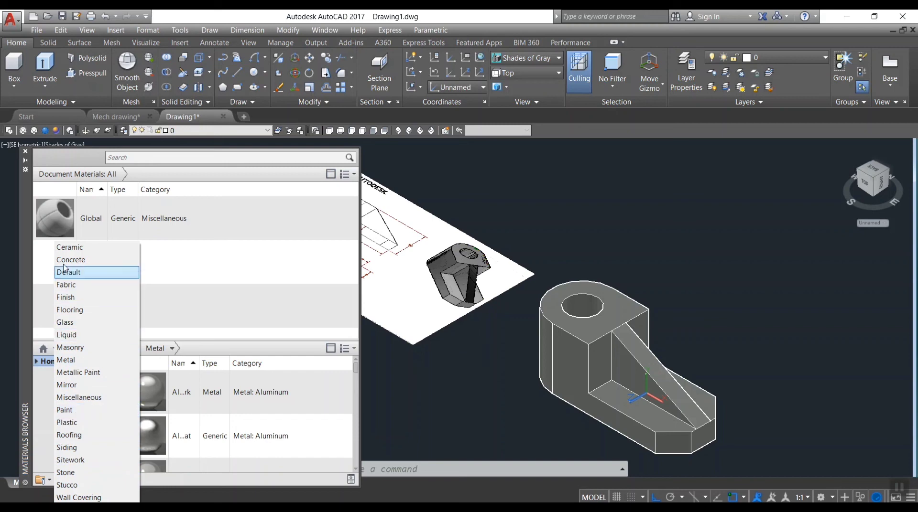
Step: Show the library's Metallic Paint category and scroll to the red glossy swatch
{"action": "left_click", "coordinate": [85, 376]}
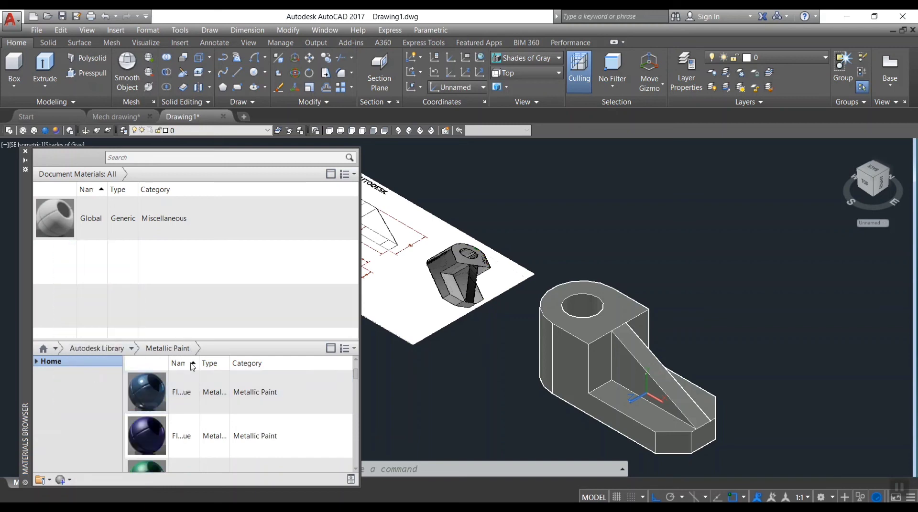
{"action": "scroll", "coordinate": [176, 421], "scroll_direction": "down", "scroll_amount": 3}
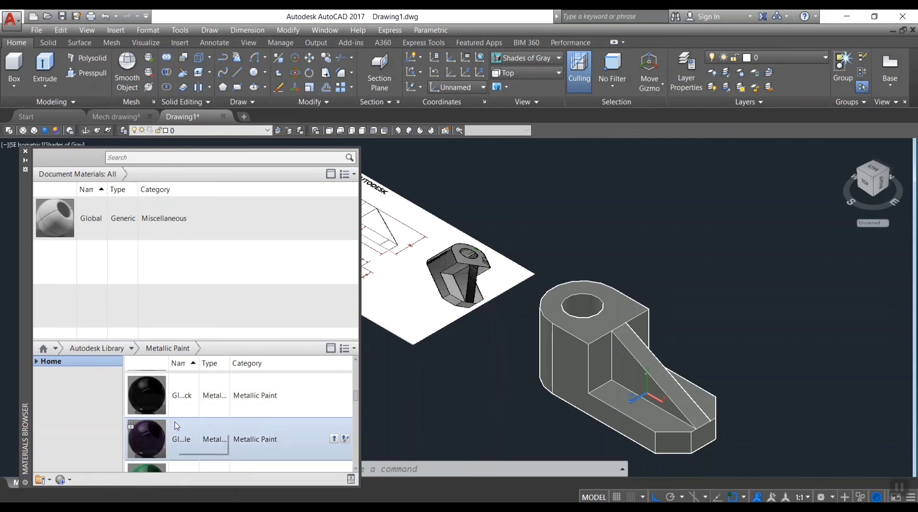
{"action": "scroll", "coordinate": [176, 426], "scroll_direction": "down", "scroll_amount": 5}
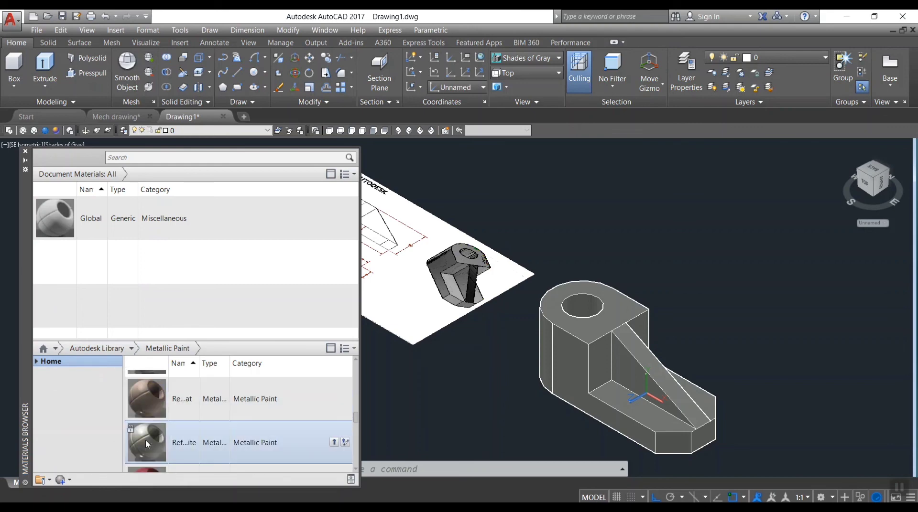
{"action": "scroll", "coordinate": [146, 444], "scroll_direction": "down", "scroll_amount": 3}
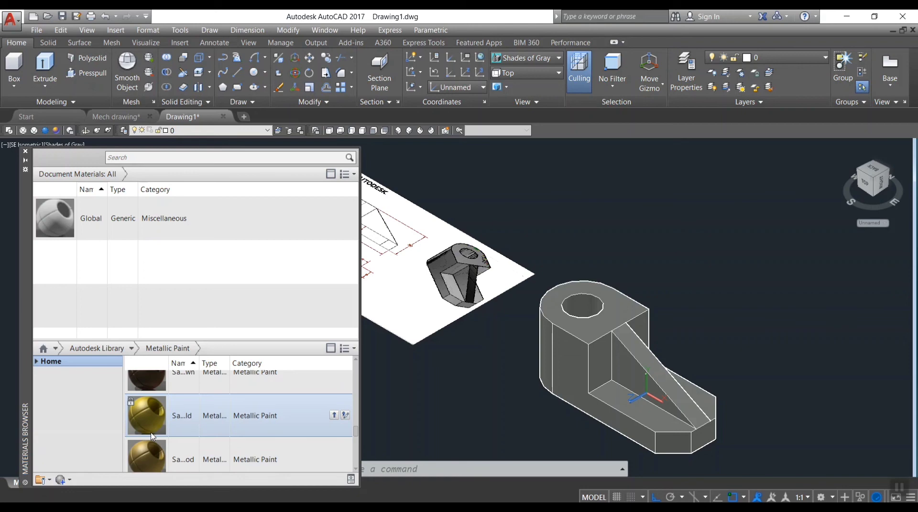
{"action": "scroll", "coordinate": [166, 413], "scroll_direction": "up", "scroll_amount": 5}
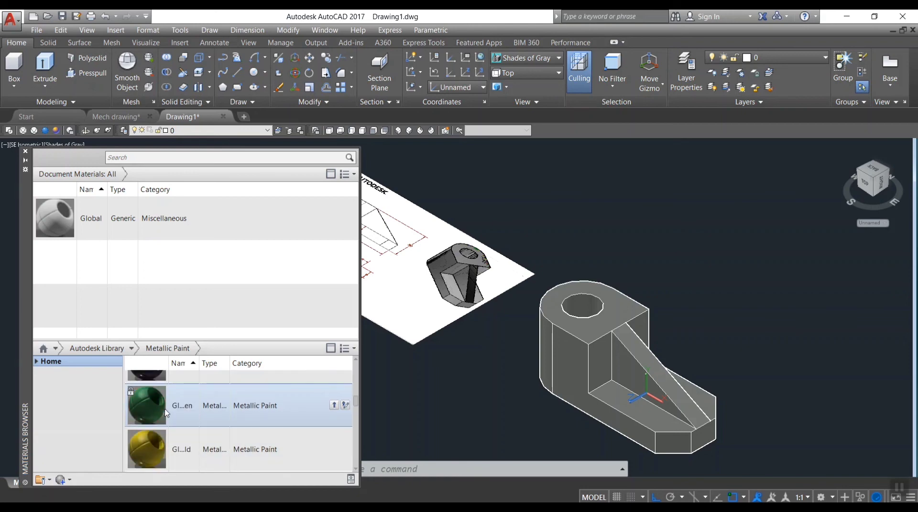
{"action": "scroll", "coordinate": [161, 414], "scroll_direction": "up", "scroll_amount": 5}
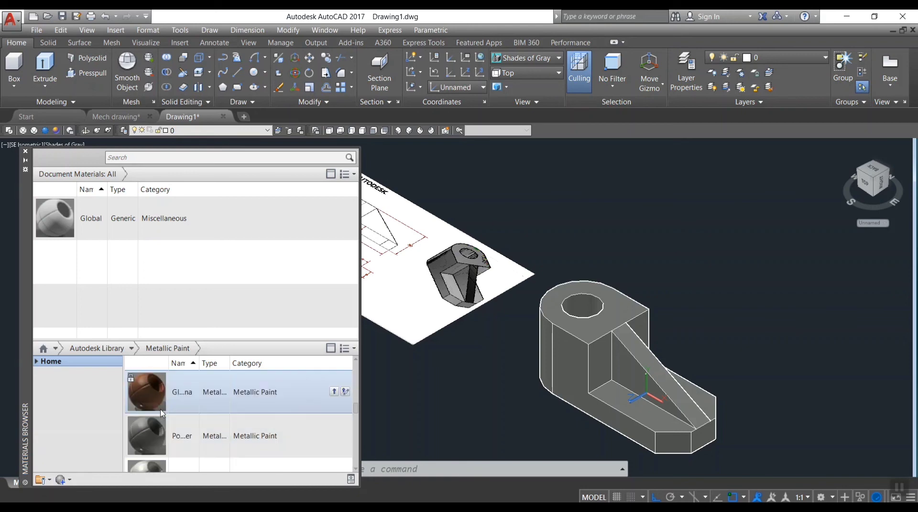
{"action": "scroll", "coordinate": [161, 413], "scroll_direction": "up", "scroll_amount": 1}
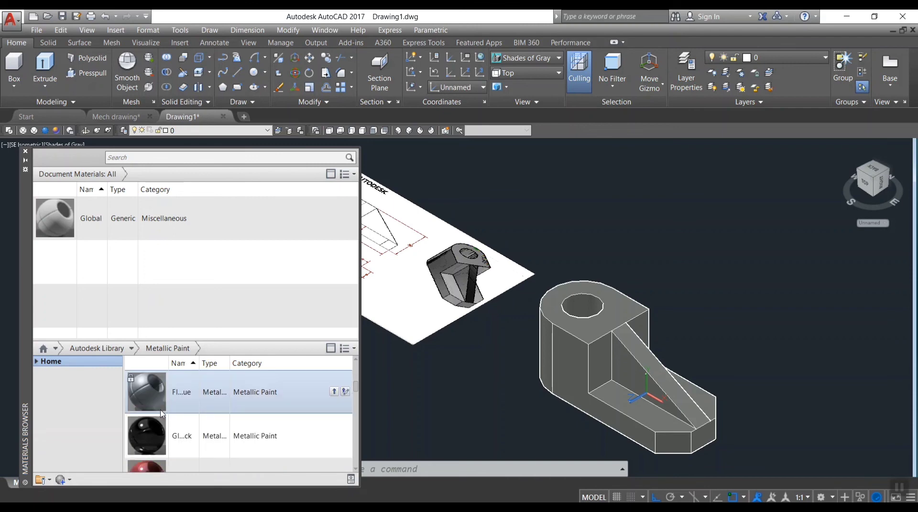
{"action": "scroll", "coordinate": [146, 448], "scroll_direction": "down", "scroll_amount": 1}
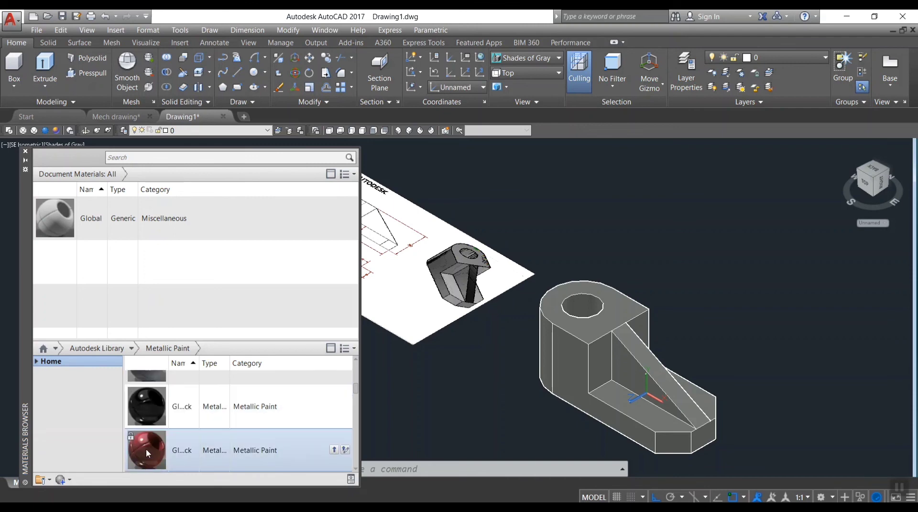
Step: Assign the red glossy metallic paint to the unioned solid, then clear the selection
{"action": "left_click", "coordinate": [720, 395]}
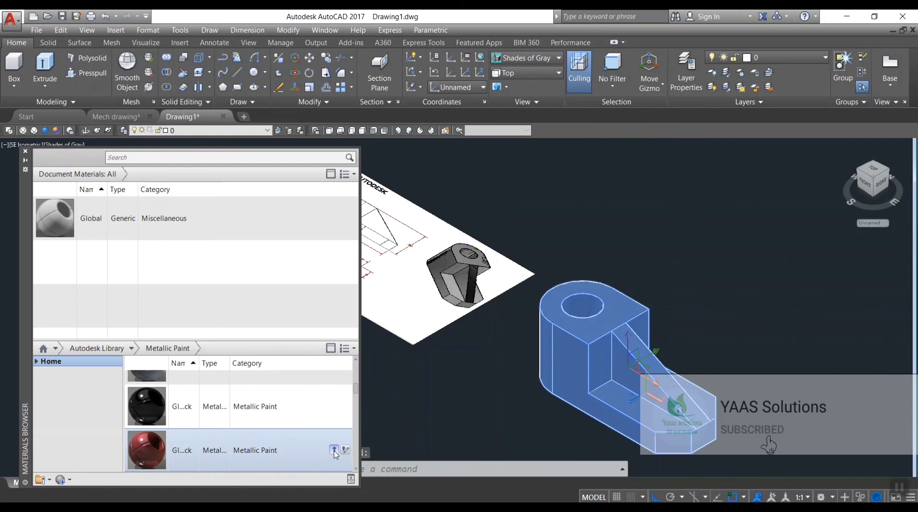
{"action": "left_click", "coordinate": [335, 450]}
{"action": "key", "text": "Escape"}
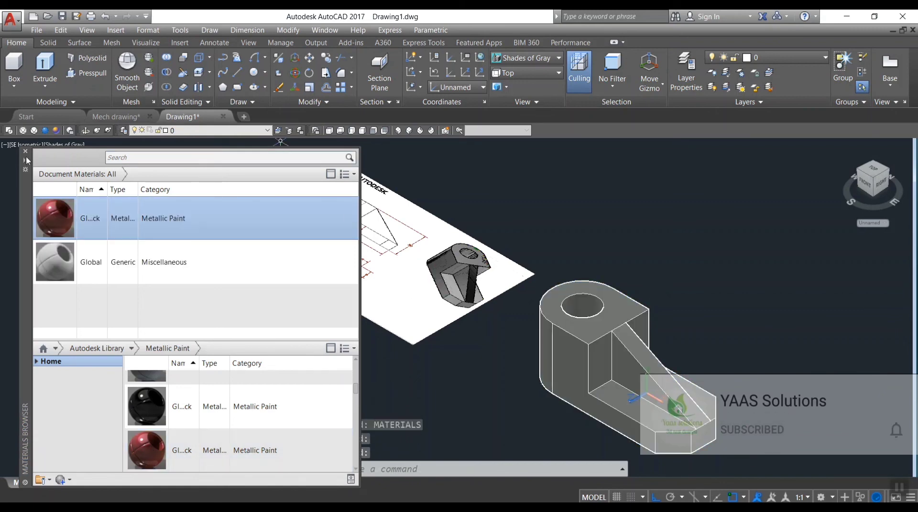